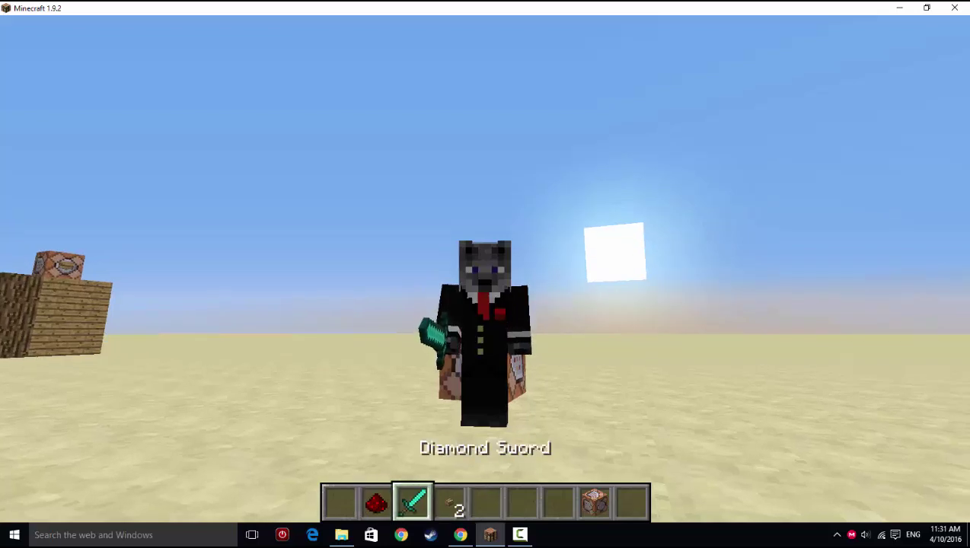
key("space")
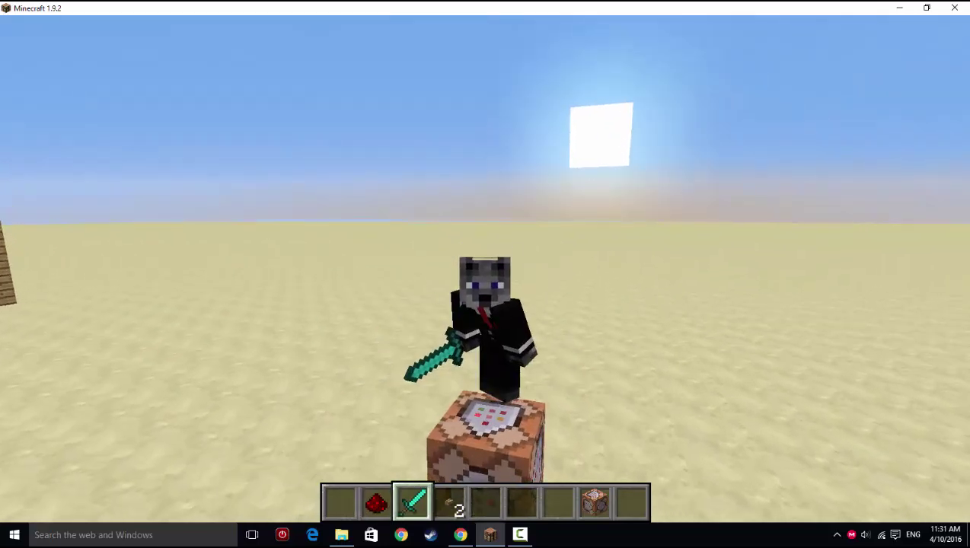
scroll(485, 274, "down", 2)
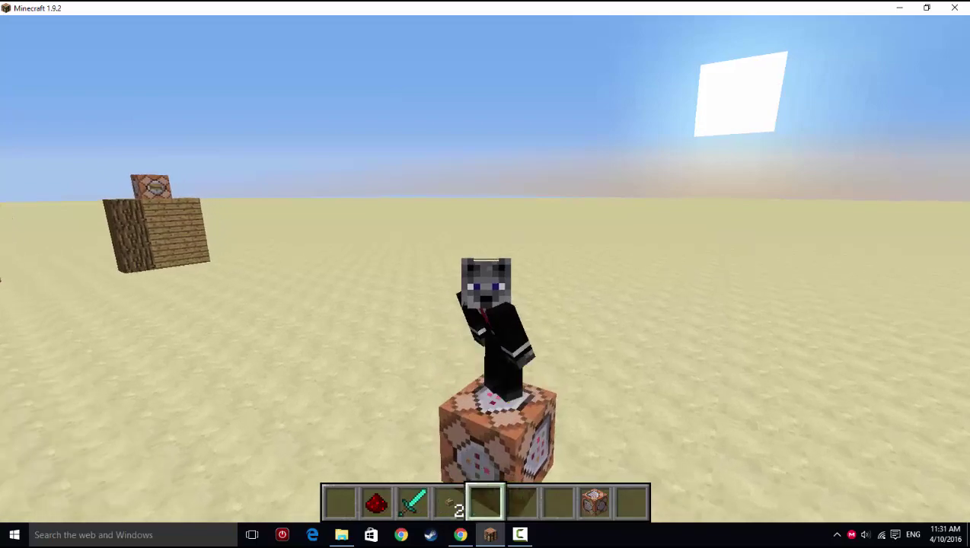
scroll(485, 274, "up", 3)
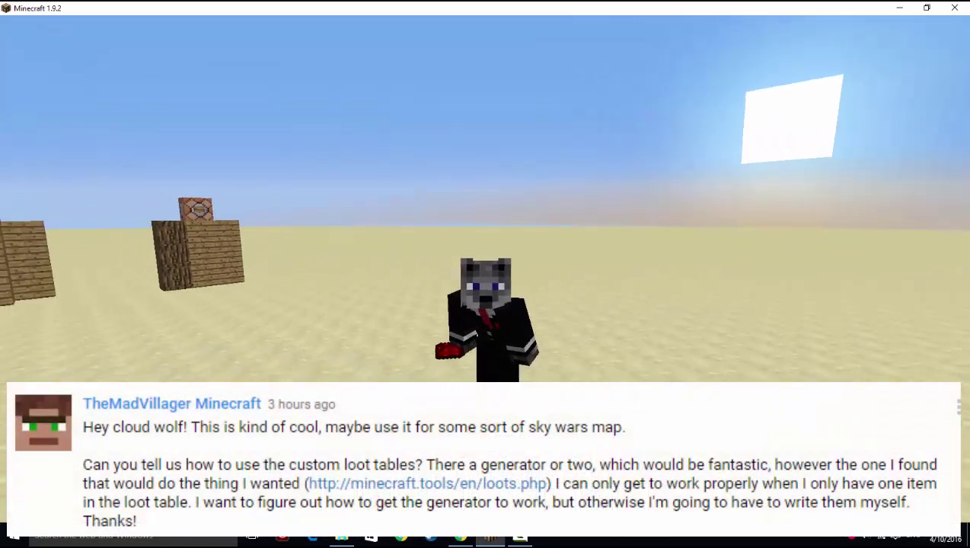
scroll(485, 274, "up", 2)
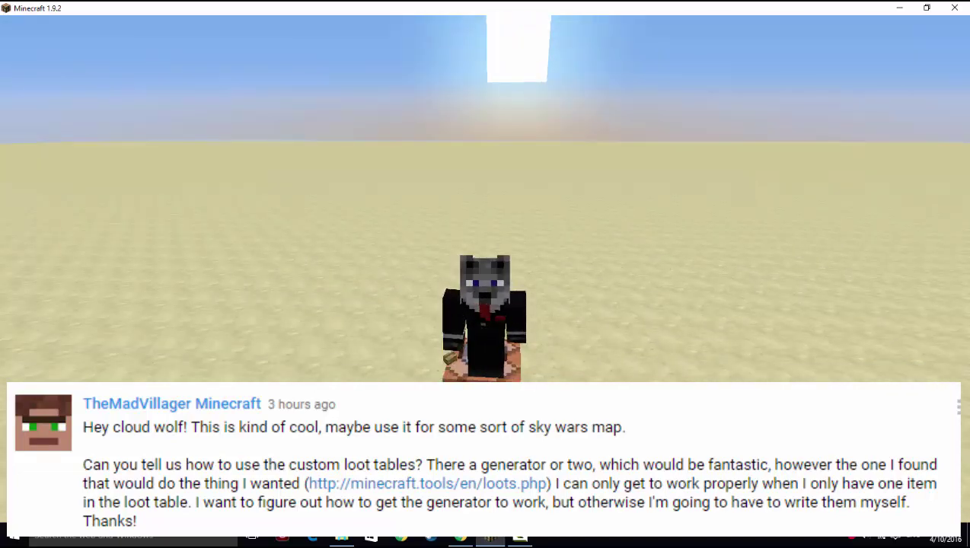
- Move the diamond sword to the first hotbar slot and the redstone to the last hotbar slot
key("e")
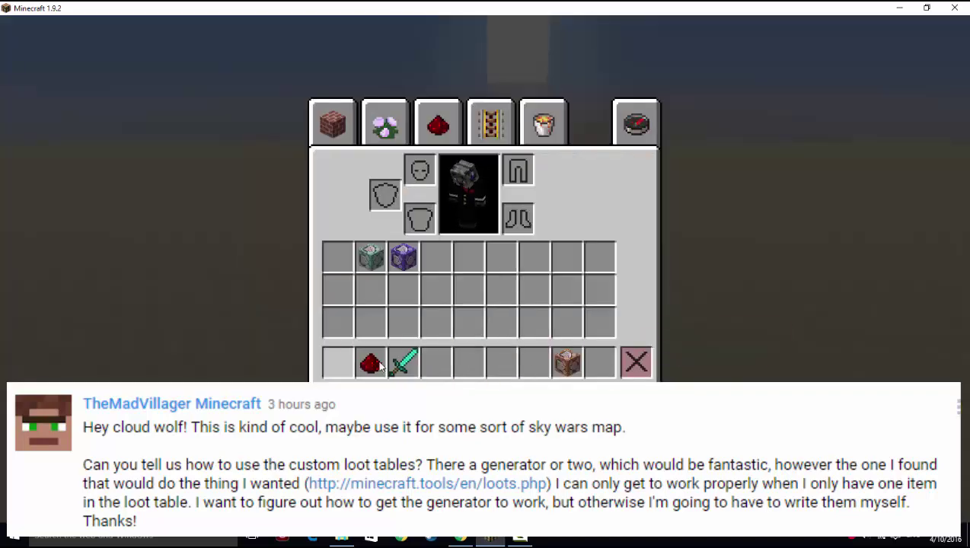
left_click(401, 363)
left_click(337, 362)
left_click(370, 363)
left_click(599, 363)
key("e")
scroll(485, 304, "up", 2)
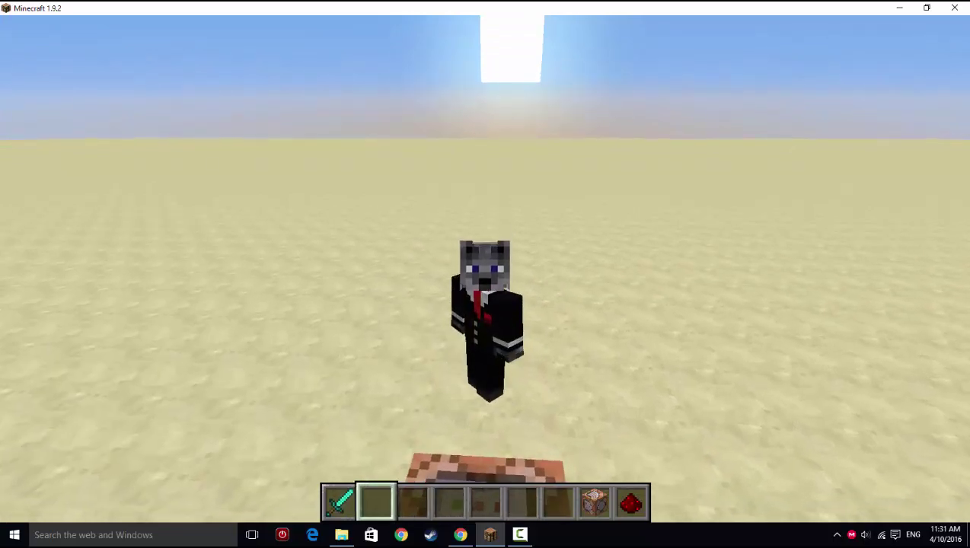
- Switch to Chrome and reload the Loots Tables Generator page to clear the existing form
key("e")
key("alt+Tab")
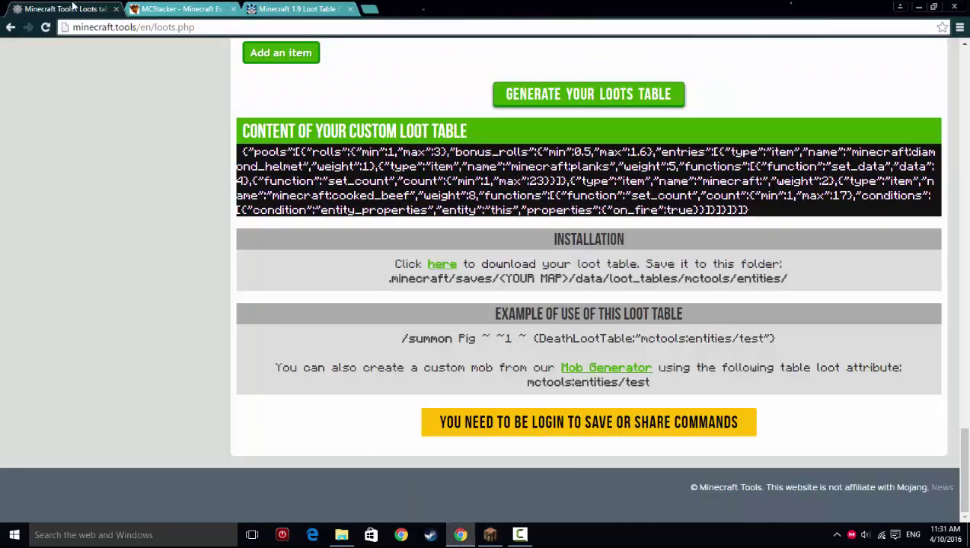
scroll(257, 229, "up", 20)
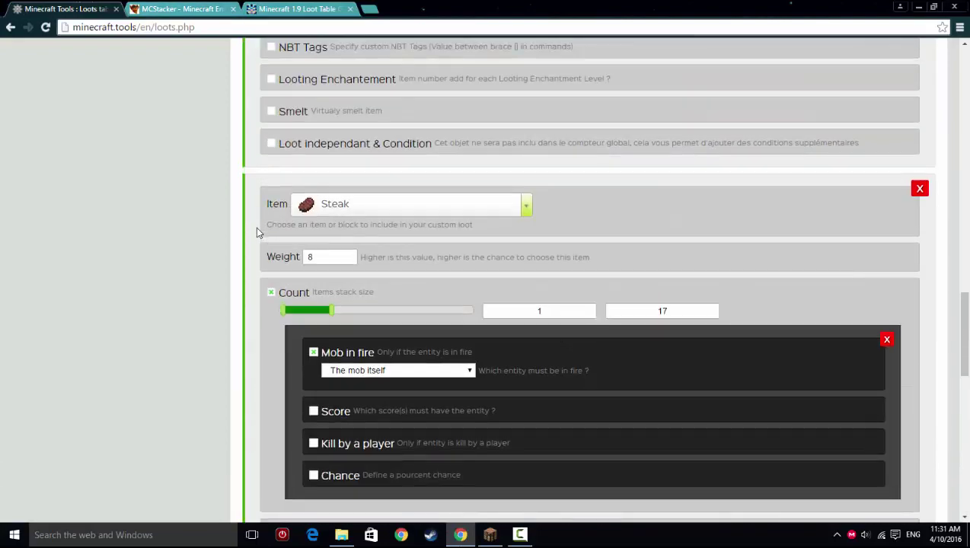
scroll(256, 232, "up", 15)
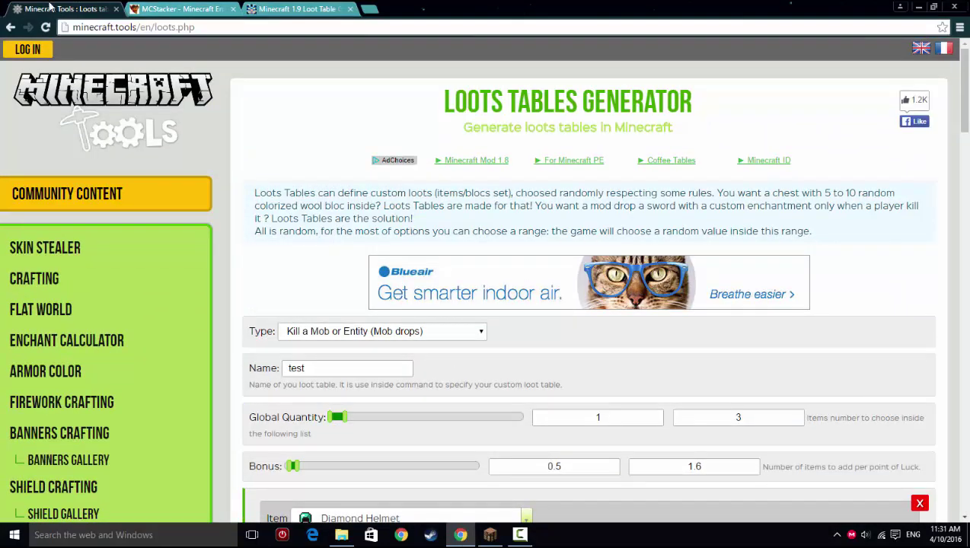
left_click(46, 27)
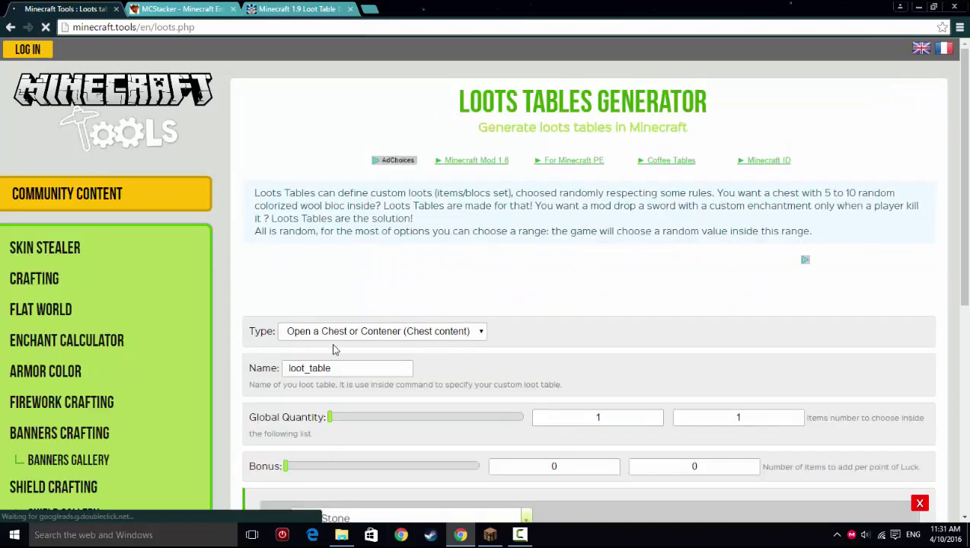
- In MCStacker, set the command type to Give and the player name to @p
left_click(289, 8)
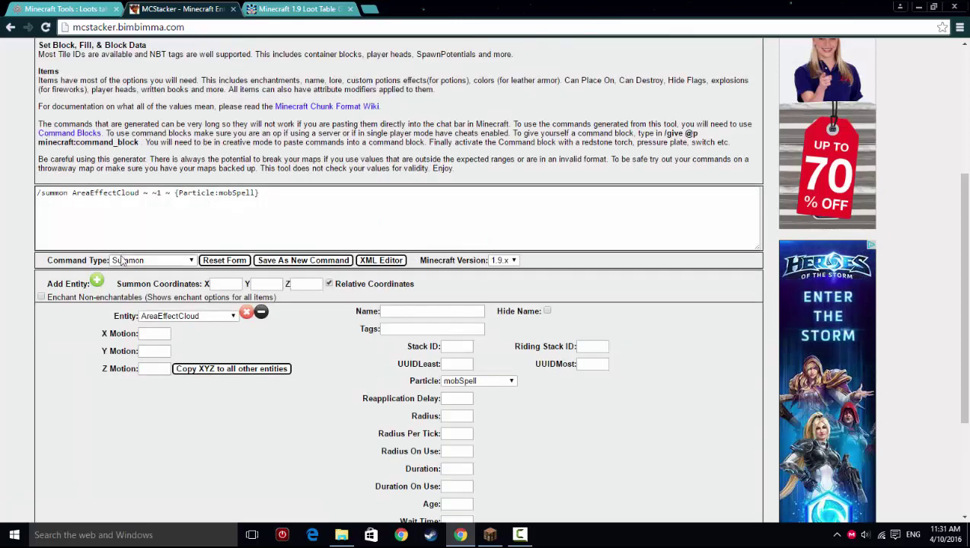
left_click(126, 260)
left_click(122, 291)
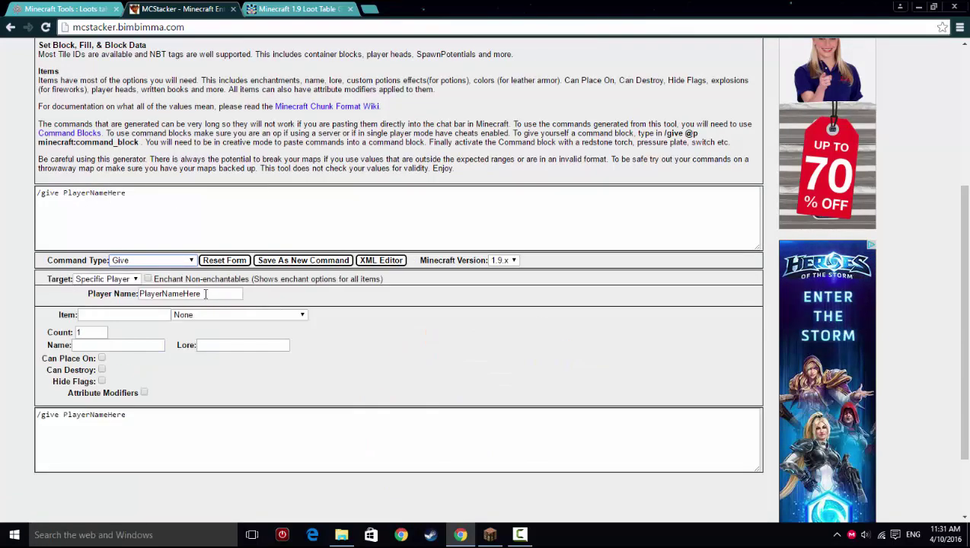
left_click_drag(206, 294, 109, 295)
type("@p")
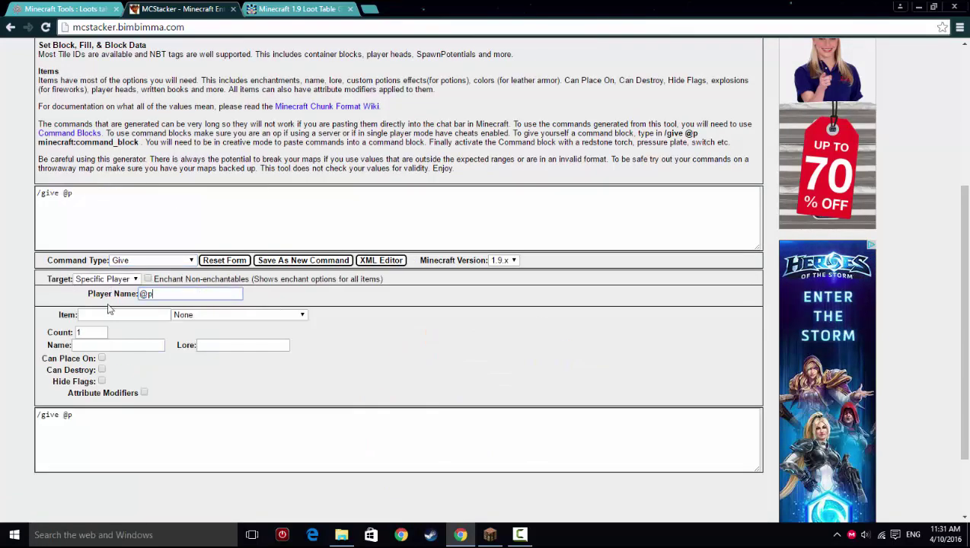
- Return to the Loots Tables Generator and set the loot table type to Kill a Mob or Entity (Mob drops)
left_click(61, 8)
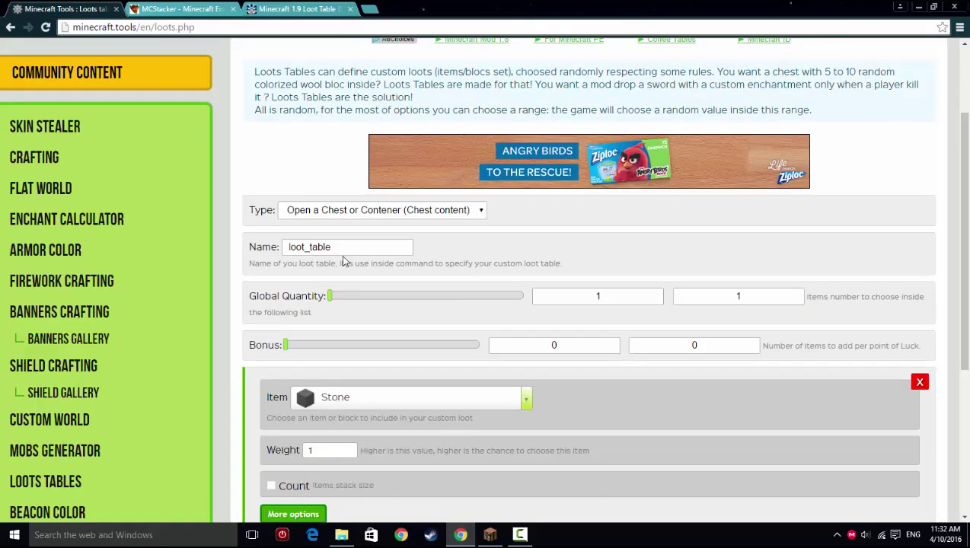
left_click(341, 247)
double_click(332, 247)
left_click_drag(366, 251, 268, 246)
left_click_drag(349, 245, 307, 245)
left_click(364, 210)
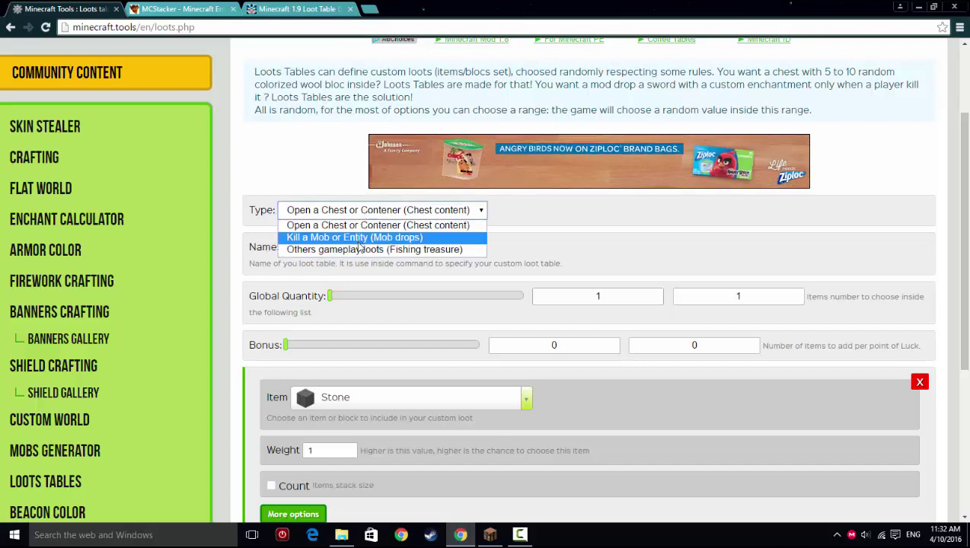
left_click(359, 241)
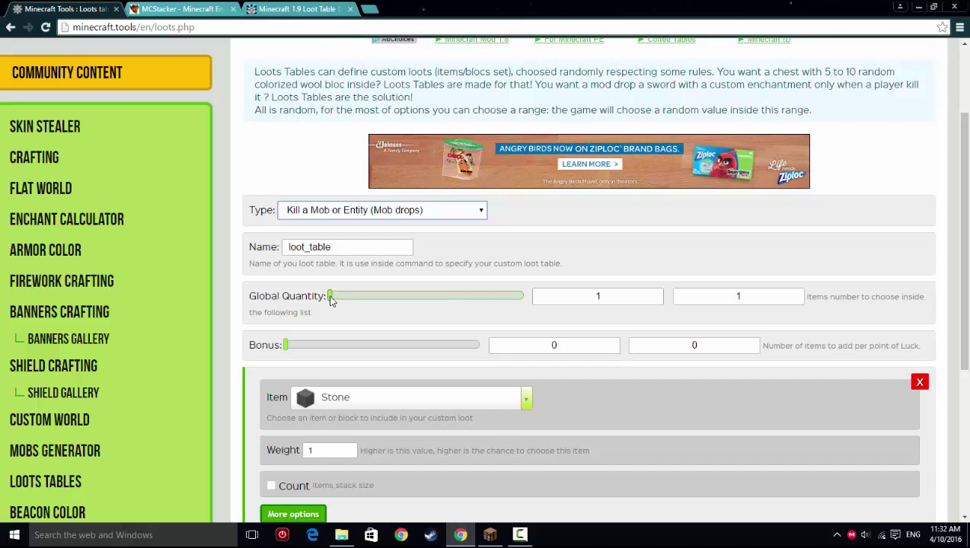
- Try a maximum bonus of 4.3 for the loot table and return the bonus to 0
left_click_drag(330, 299, 271, 332)
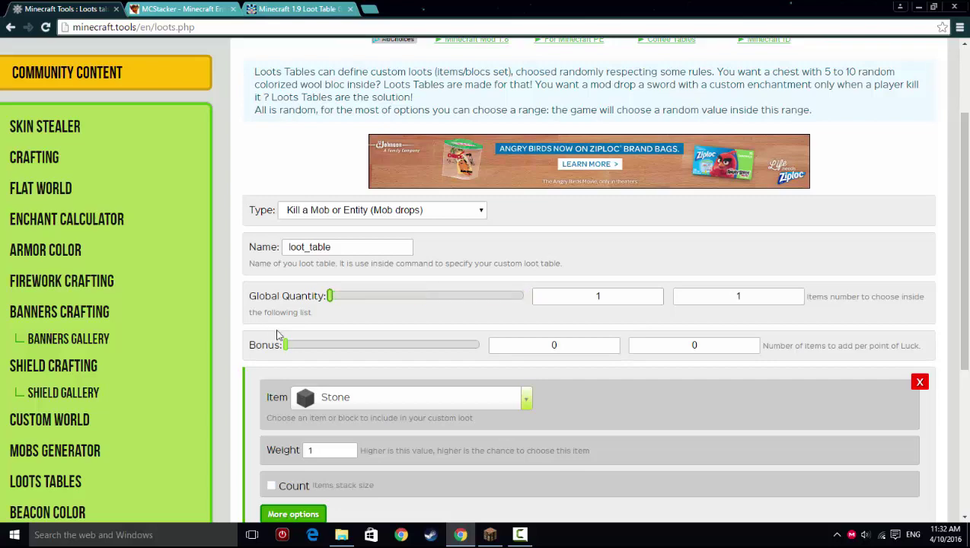
scroll(287, 338, "down", 1)
left_click_drag(285, 283, 317, 290)
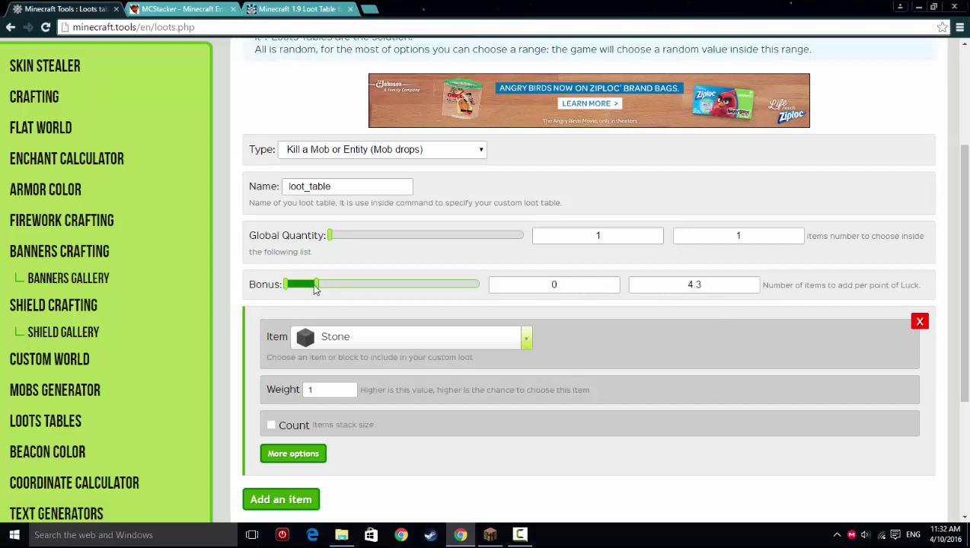
left_click_drag(318, 290, 199, 296)
- Search the first loot entry's item list for diamond sword and choose Diamond Sword
scroll(338, 338, "down", 1)
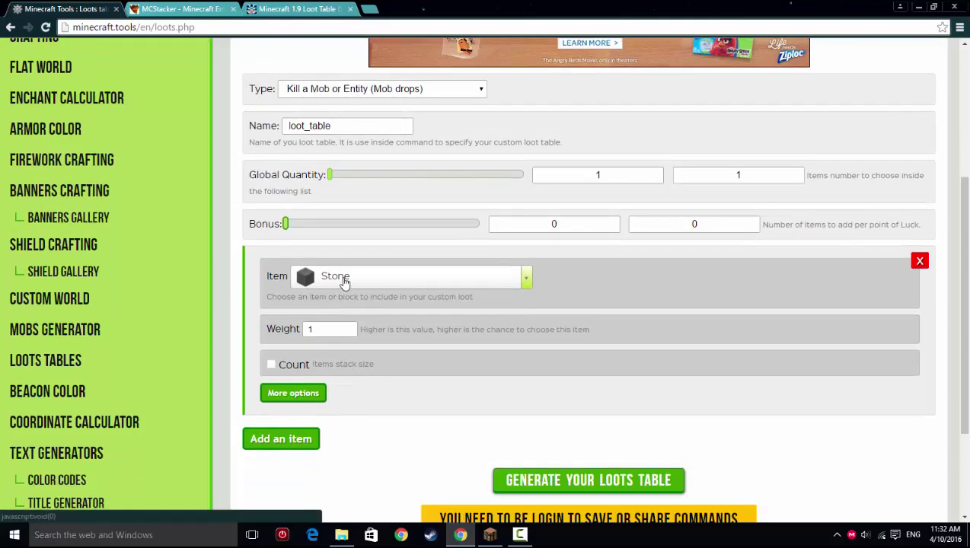
left_click(344, 279)
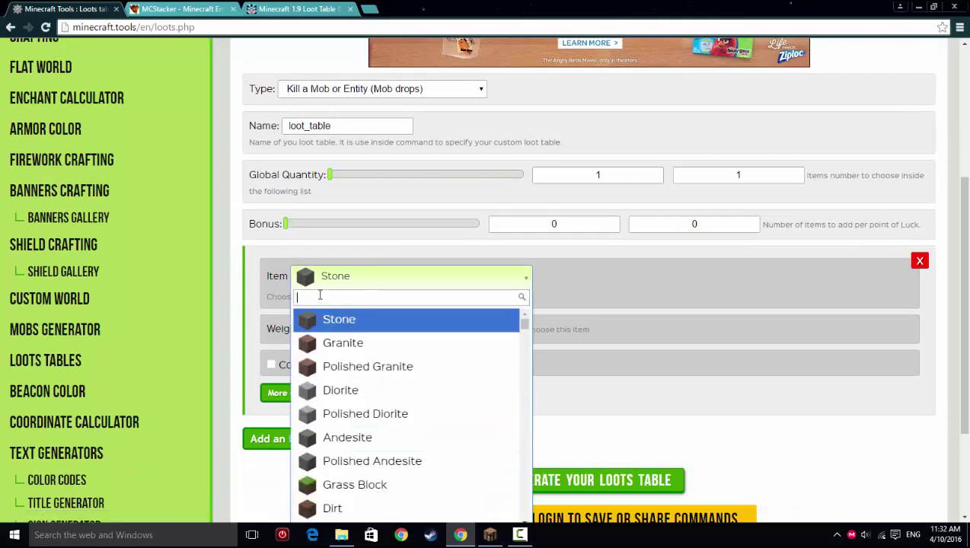
type("diamond sword")
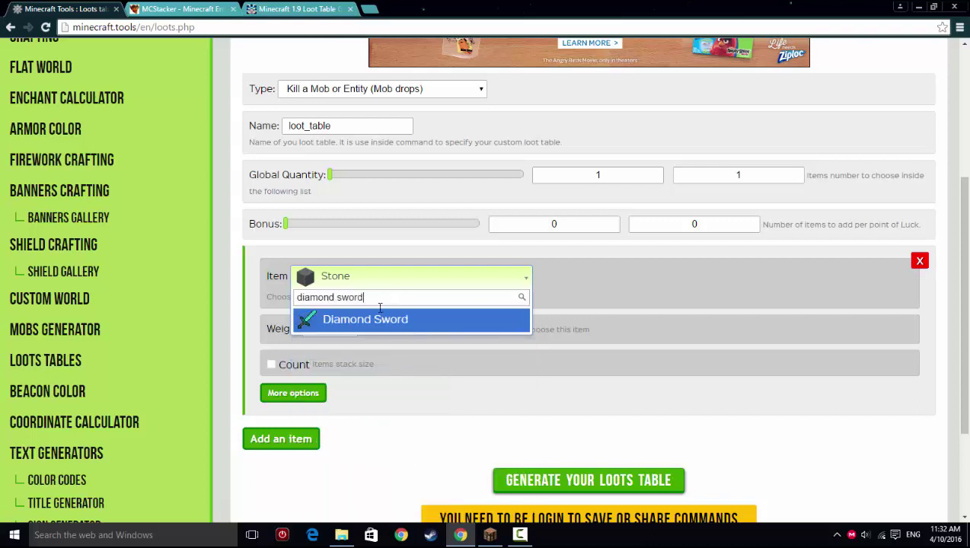
left_click(365, 320)
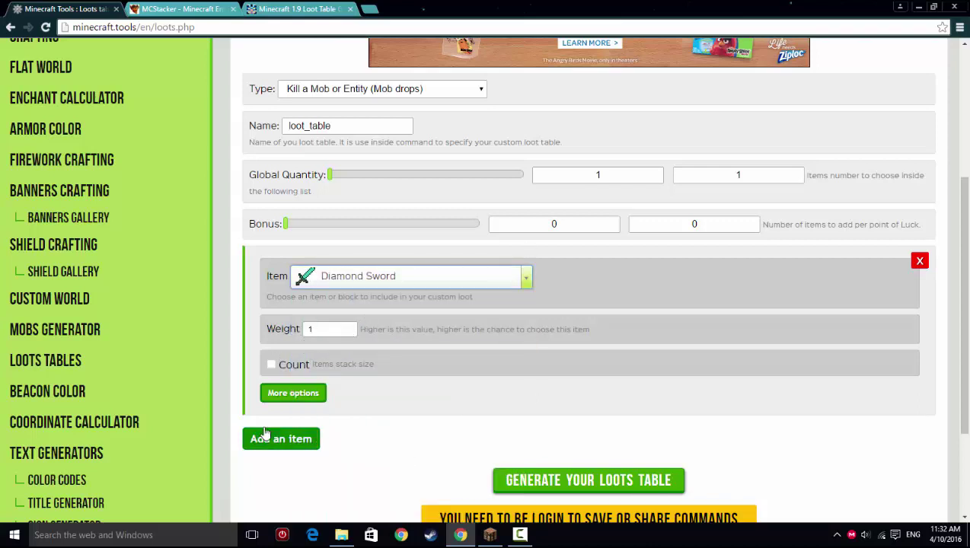
- Show the additional options for the Diamond Sword entry and enable its custom NBT Tags
left_click(292, 392)
scroll(278, 314, "down", 1)
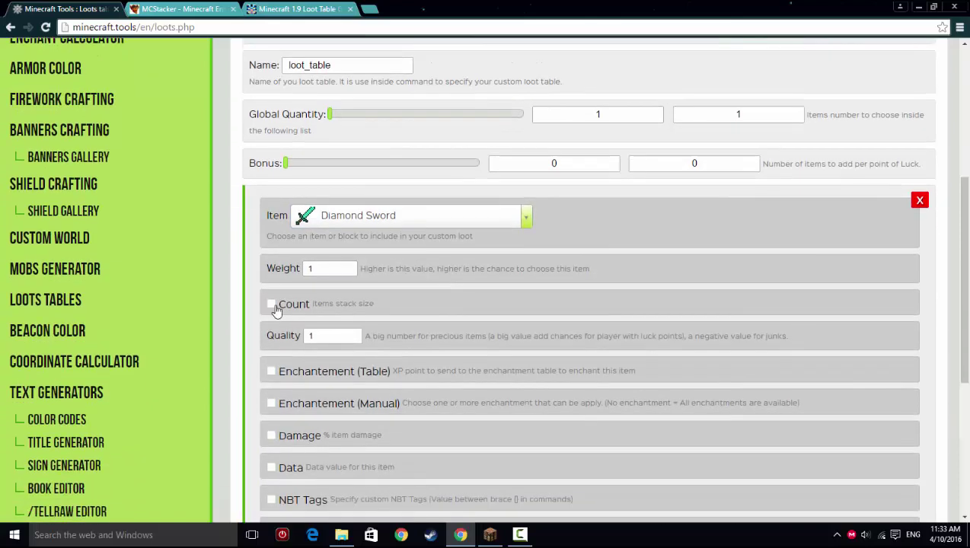
scroll(275, 371, "down", 1)
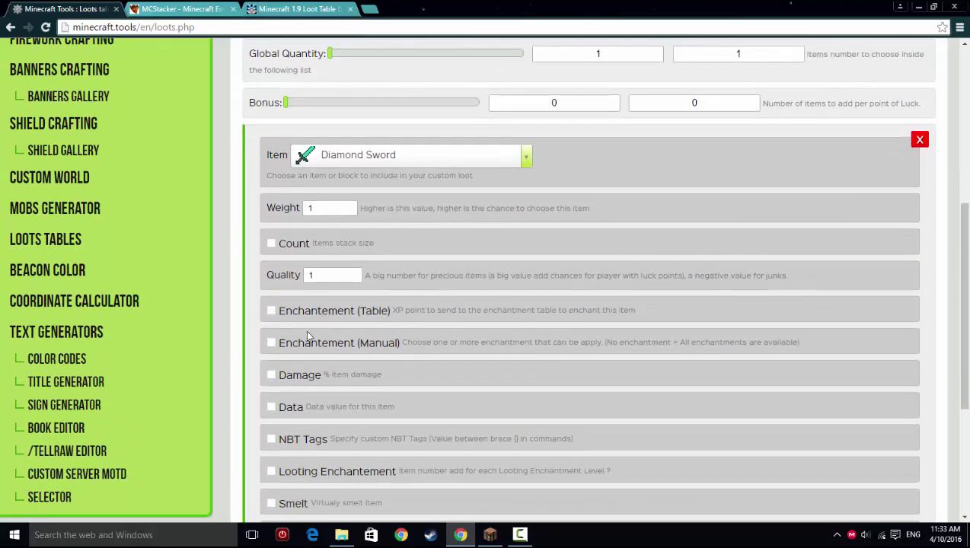
scroll(280, 379, "down", 1)
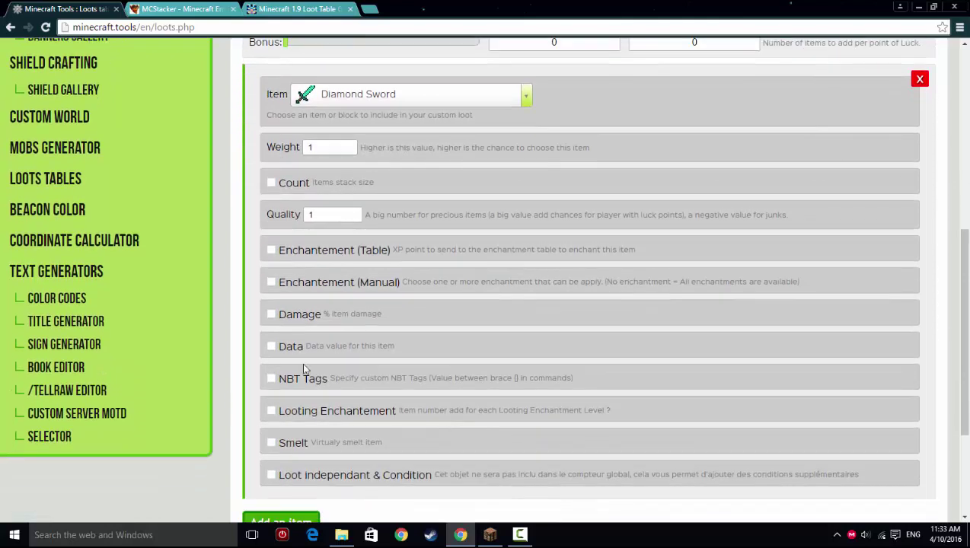
left_click(286, 354)
left_click(283, 352)
left_click(292, 381)
left_click(349, 405)
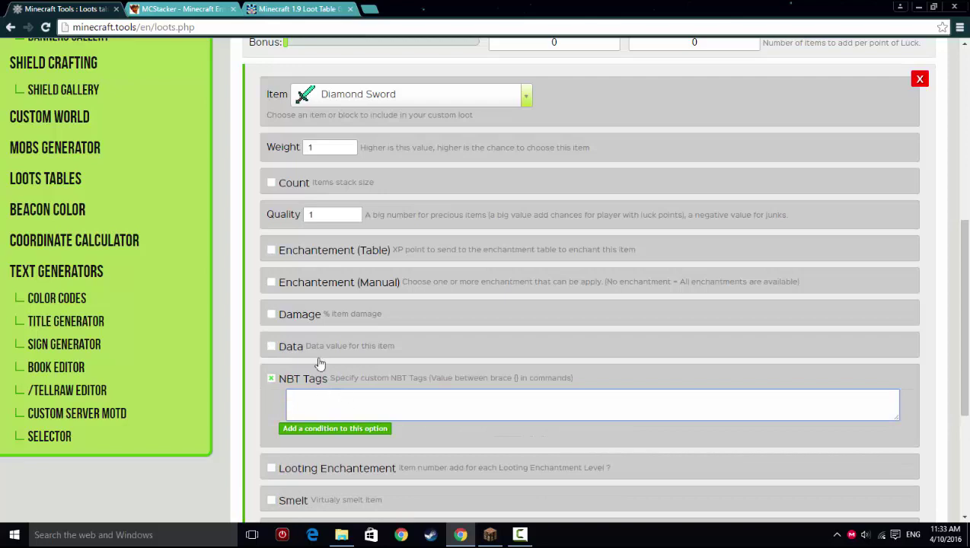
- Set the item of the MCStacker give command to diamond sword
left_click(181, 9)
left_click(103, 315)
type("diamond sowrd")
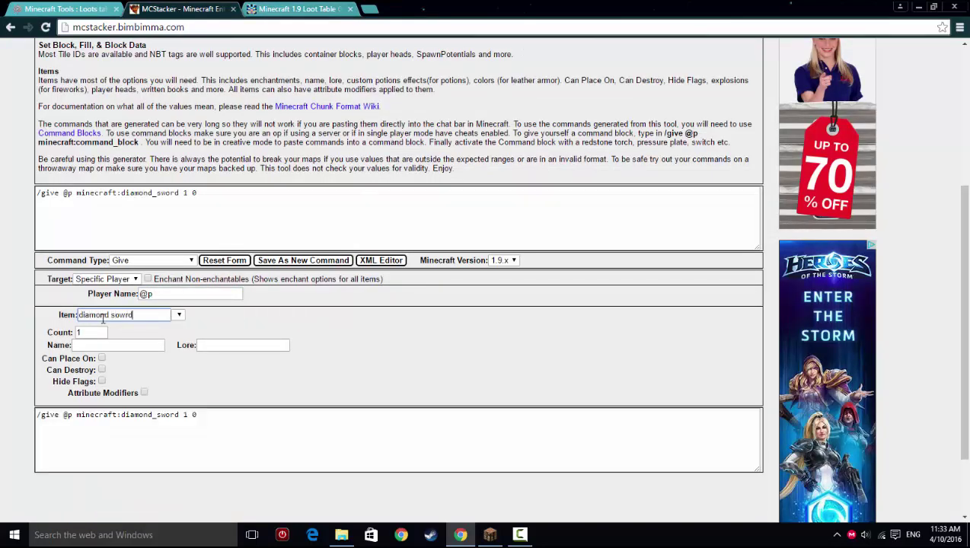
key("BackSpace")
key("BackSpace")
key("BackSpace")
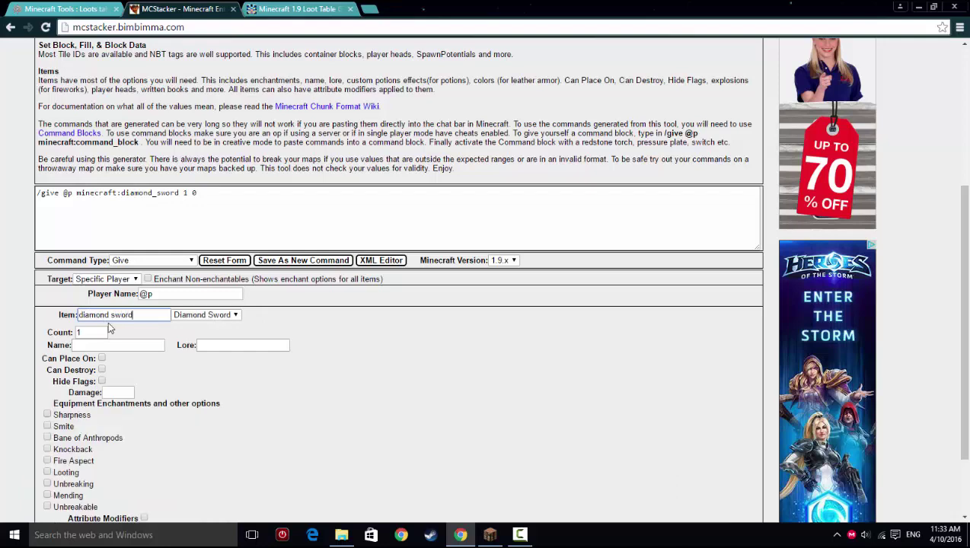
- Enchant the sword in the give command with Sharpness and with Looting at level 3
scroll(48, 407, "down", 2)
left_click(48, 323)
left_click(47, 383)
double_click(157, 381)
type("3")
- Copy the ench tag in braces from the generated command into the Diamond Sword's NBT Tags in the Loots Tables Generator
left_click(178, 467)
key("ctrl+a")
left_click_drag(364, 451, 204, 451)
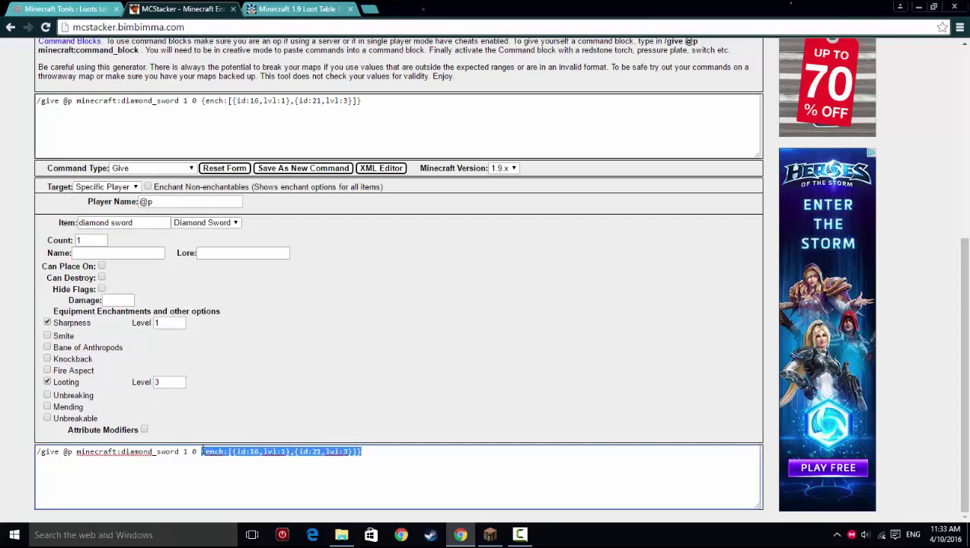
key("ctrl+c")
left_click(65, 9)
key("ctrl+v")
scroll(361, 399, "down", 1)
left_click(360, 370)
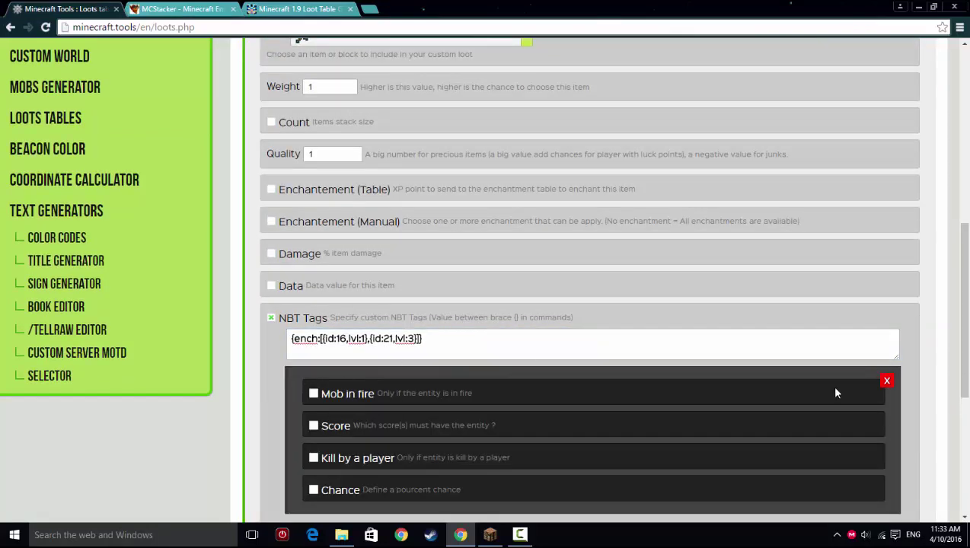
left_click(886, 382)
scroll(339, 388, "down", 2)
left_click(350, 248)
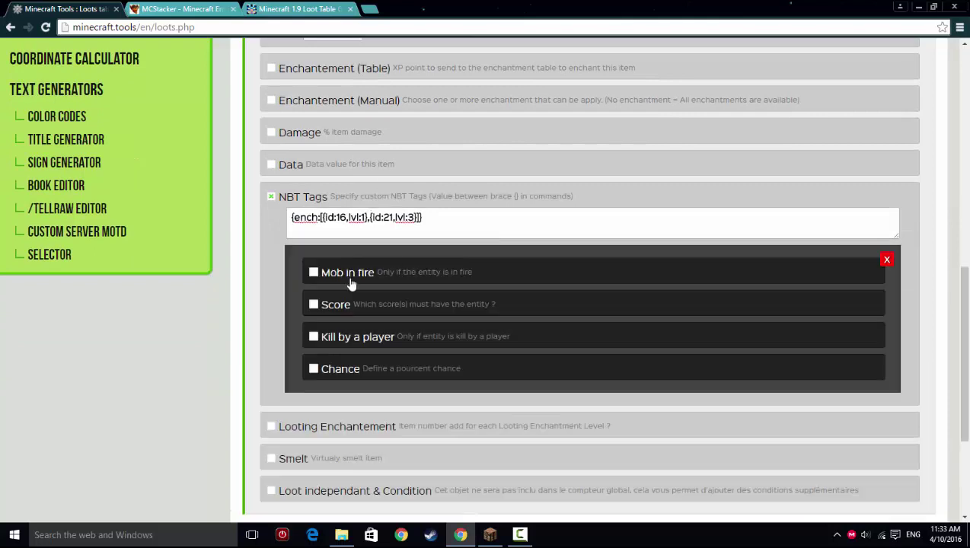
left_click(887, 261)
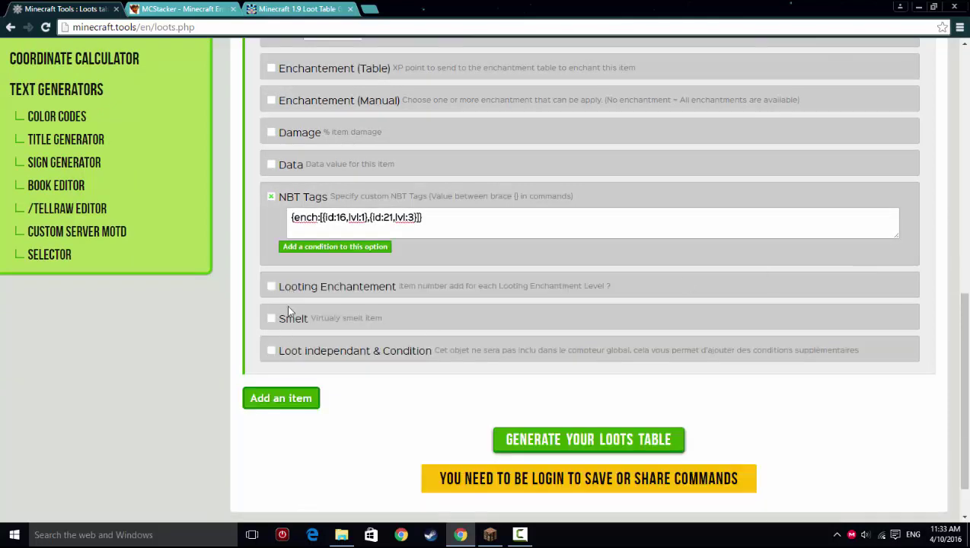
- Add a second item to the loot table and set it to Bedrock
scroll(289, 312, "down", 1)
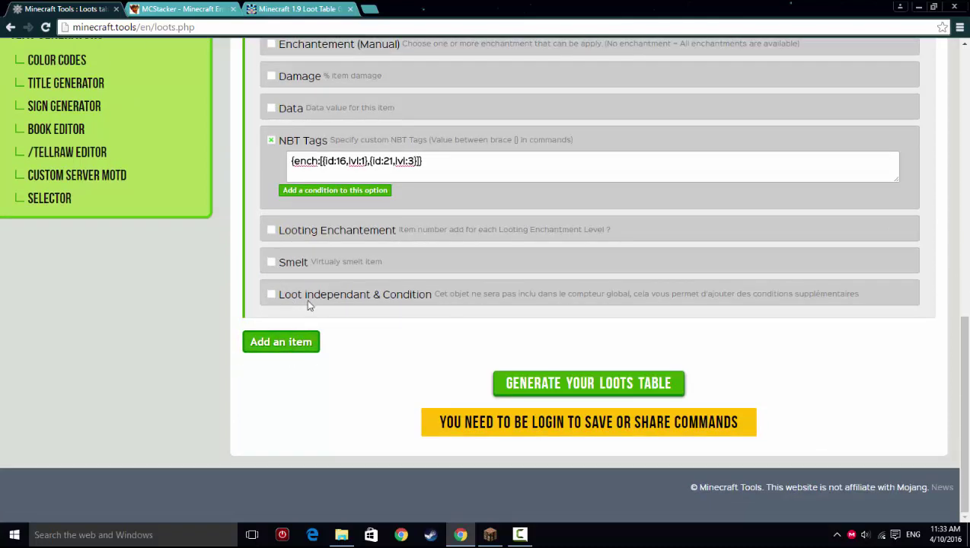
left_click(284, 344)
left_click(356, 363)
scroll(343, 281, "down", 3)
scroll(343, 281, "down", 3)
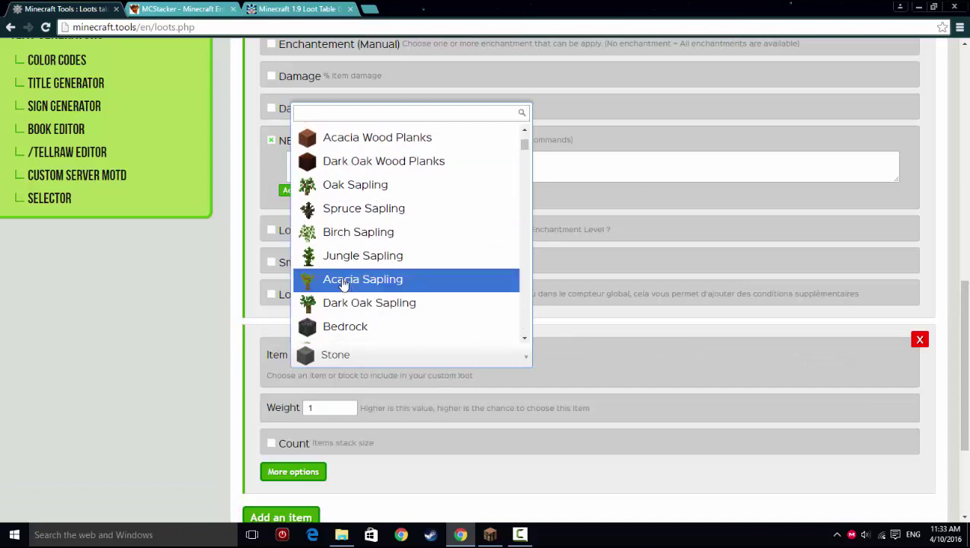
left_click(347, 328)
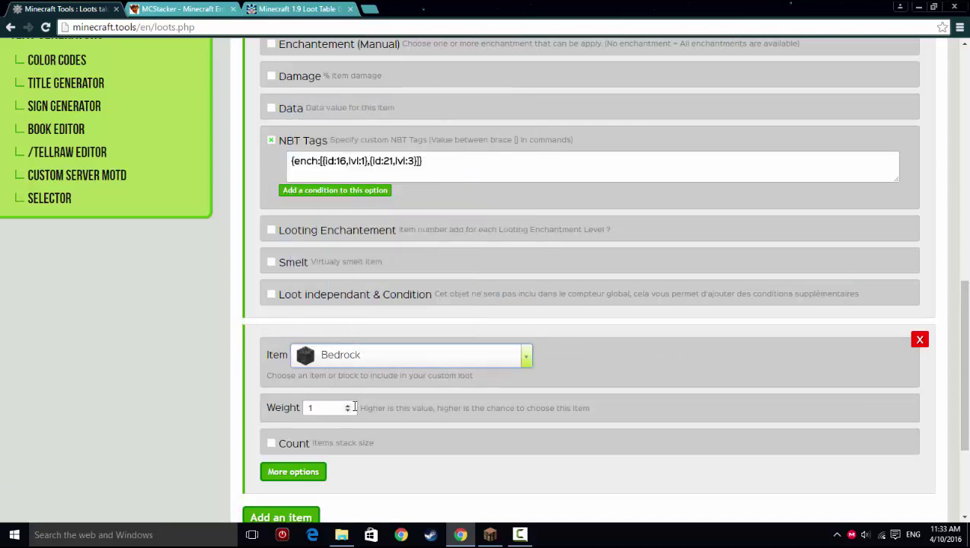
- Set the Bedrock item's weight to 6 and give it a stack count of 1 to 26
left_click(350, 406)
left_click(350, 405)
left_click(350, 406)
left_click(351, 406)
left_click(350, 406)
left_click(272, 451)
left_click(279, 446)
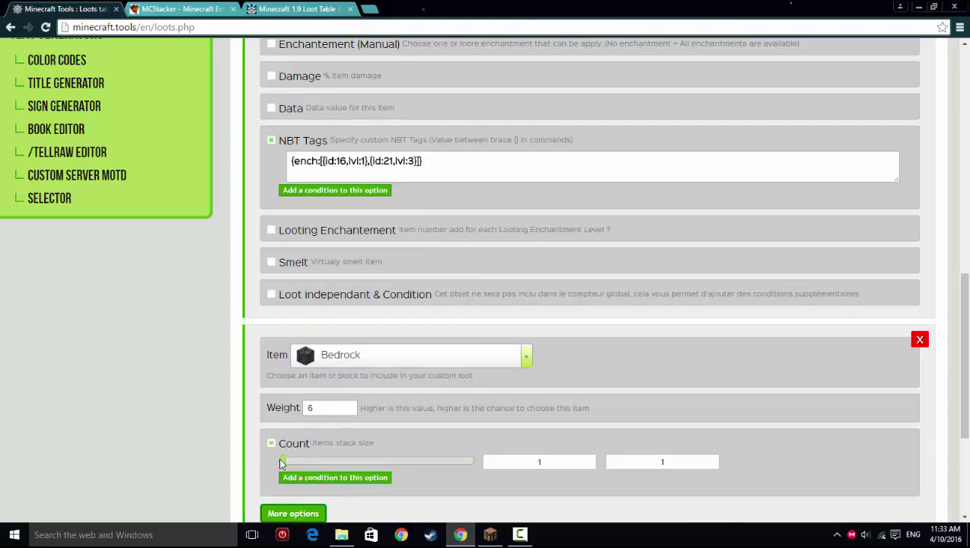
left_click_drag(282, 462, 358, 462)
- Show the Bedrock item's extra options and enable its NBT Tags
scroll(320, 396, "down", 3)
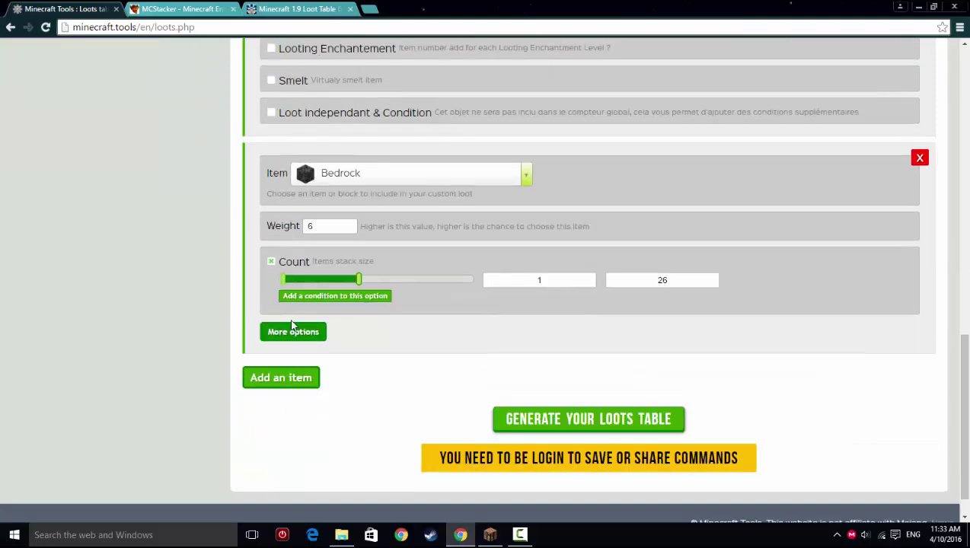
left_click(293, 332)
scroll(301, 327, "down", 3)
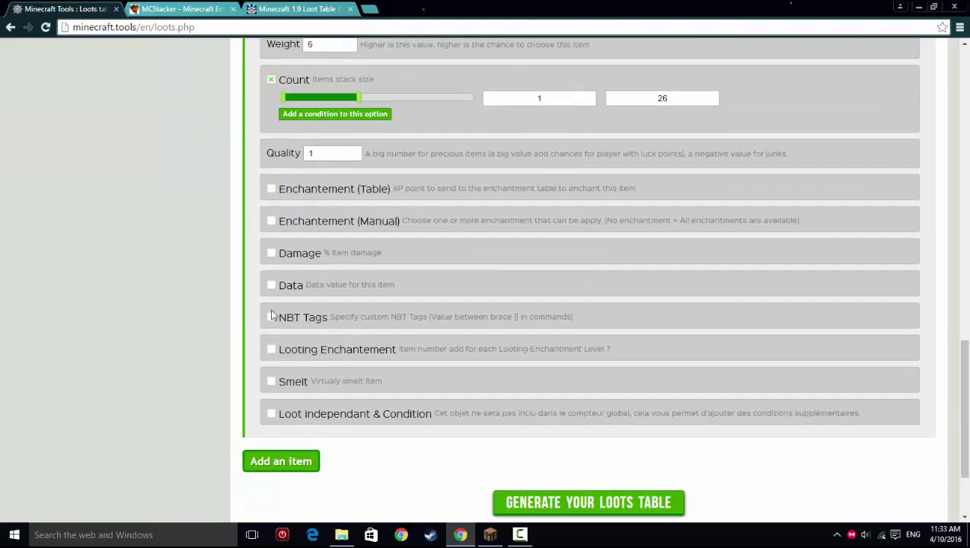
left_click(271, 317)
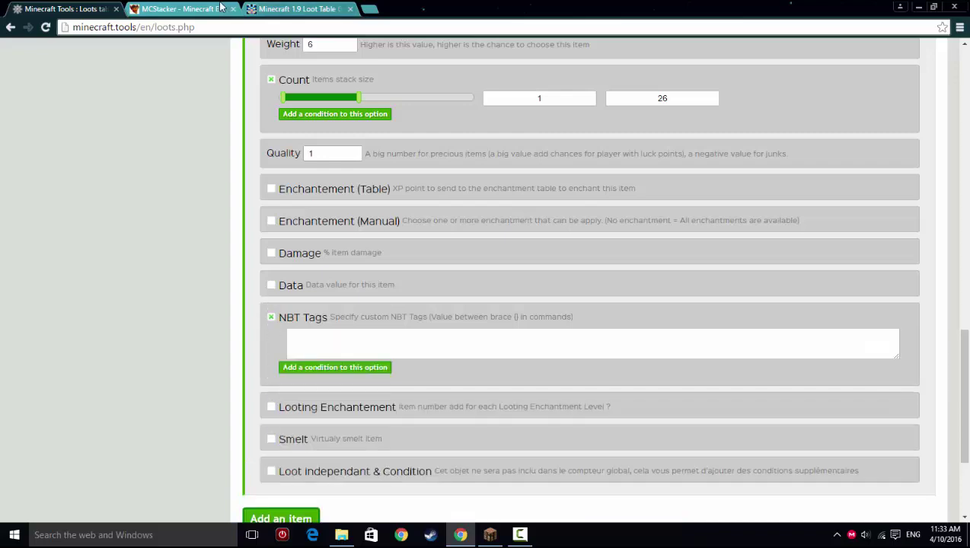
- In MCStacker, change the give command's item to bedrock with the name "Cool Rocks" and the lore "Bedrock!"
left_click(179, 8)
left_click(119, 252)
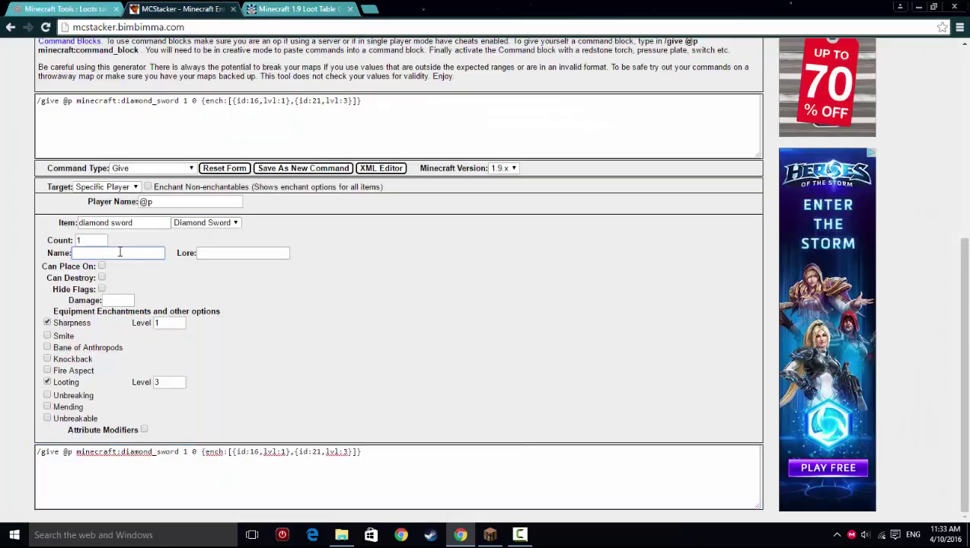
type("Cool Rocks")
left_click_drag(145, 222, 3, 223)
type("bedrock")
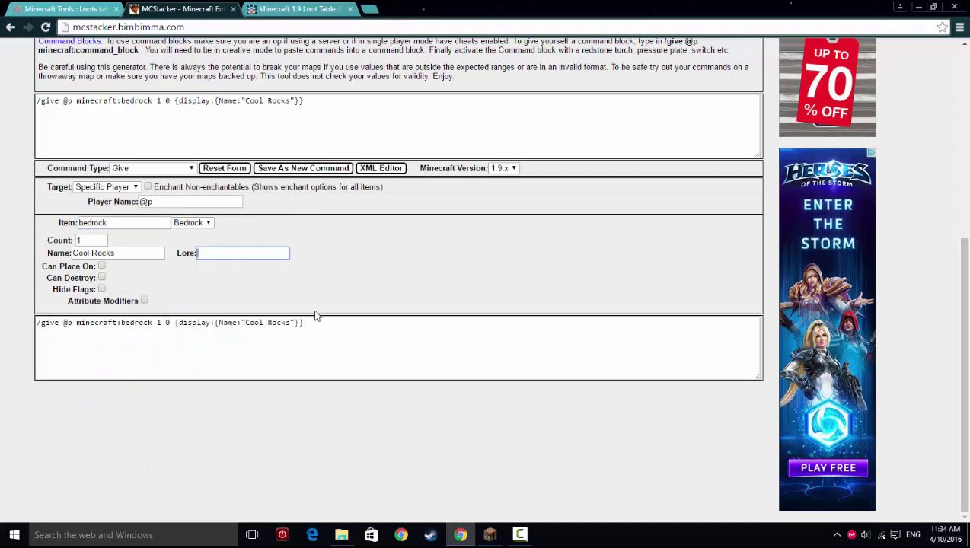
left_click_drag(309, 323, 175, 324)
left_click(209, 252)
type("Bedrock!")
- Copy the display tag in braces from the generated give command into the Bedrock item's NBT Tags in the loot table generator
left_click_drag(380, 326, 171, 323)
left_click(76, 5)
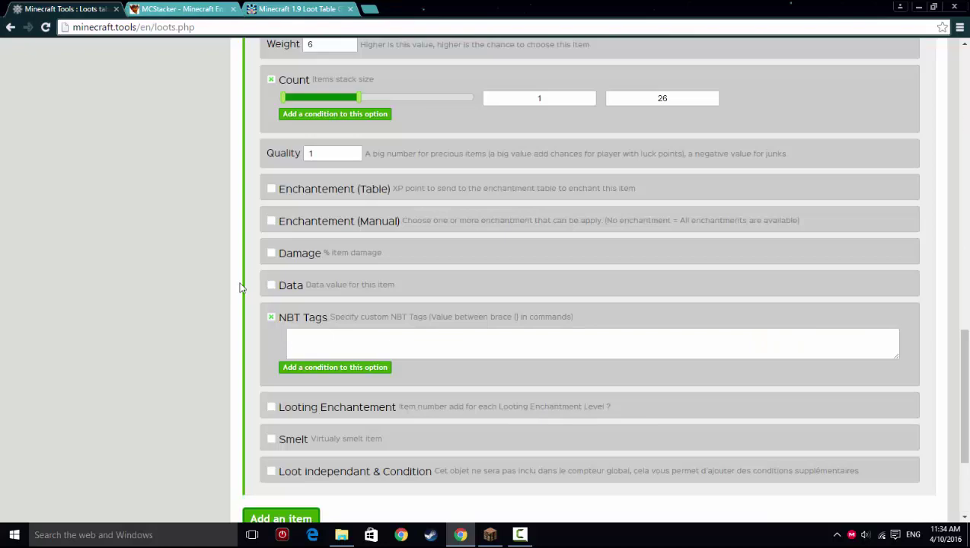
left_click(331, 344)
key("ctrl+v")
left_click(335, 368)
scroll(609, 305, "down", 3)
left_click(886, 139)
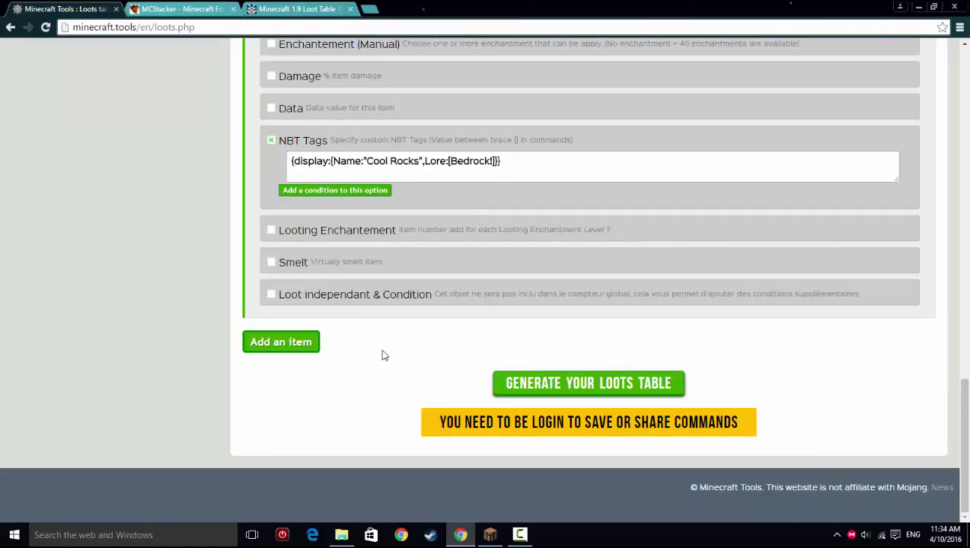
- Generate the loot table and highlight the content it produces
scroll(385, 355, "up", 15)
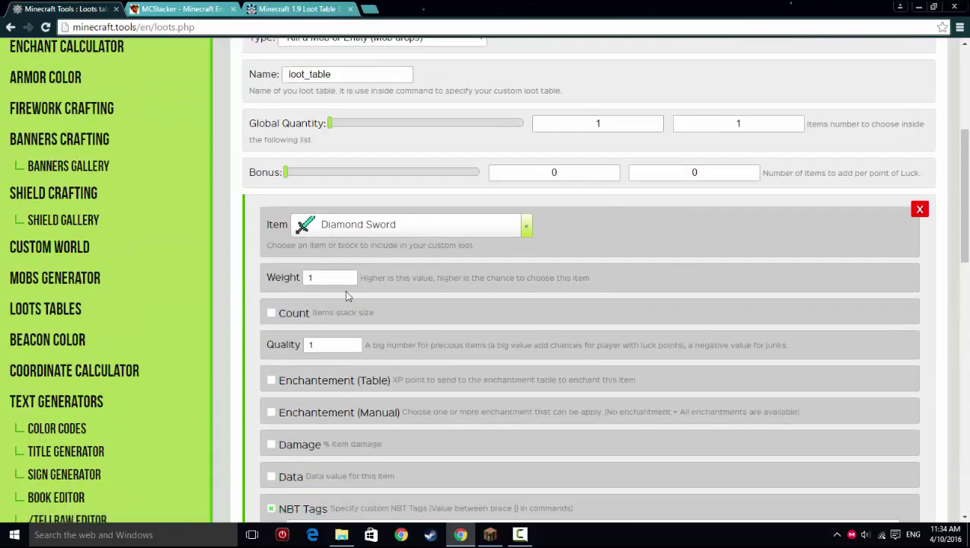
scroll(487, 198, "down", 5)
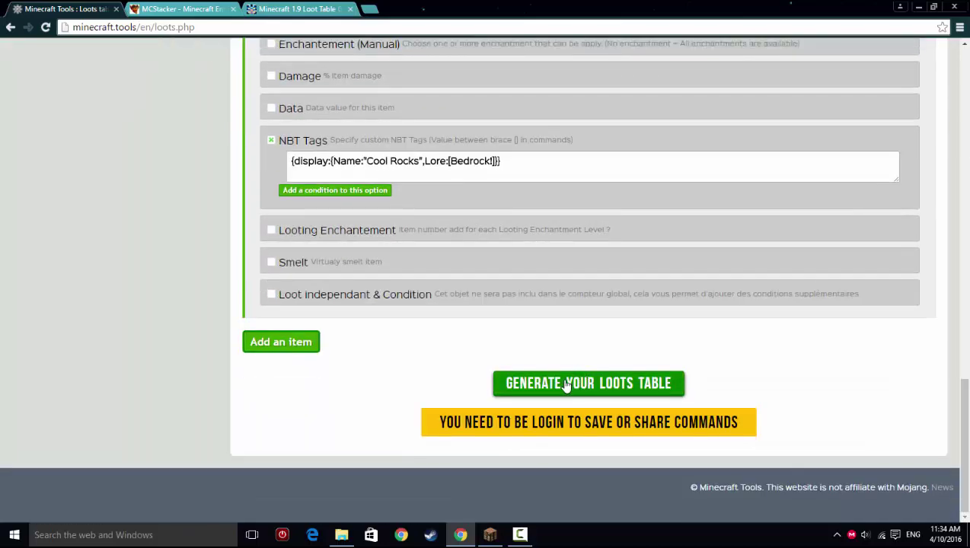
left_click(519, 386)
scroll(402, 307, "down", 3)
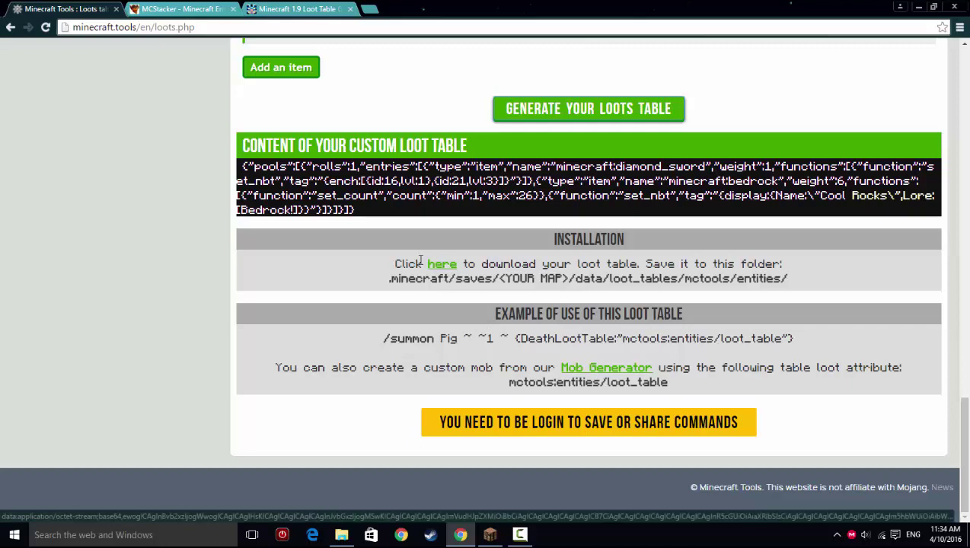
left_click_drag(357, 214, 233, 164)
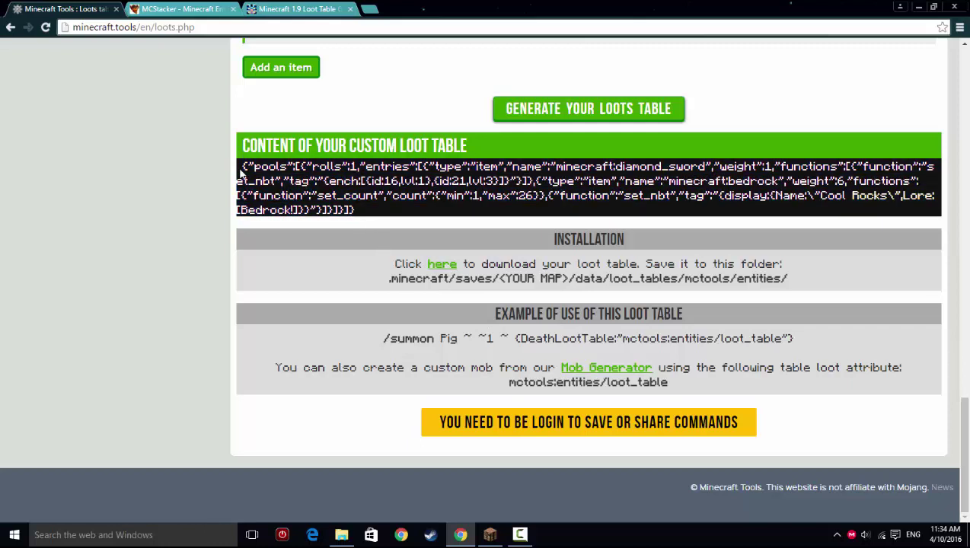
left_click_drag(373, 229, 239, 166)
left_click(239, 166)
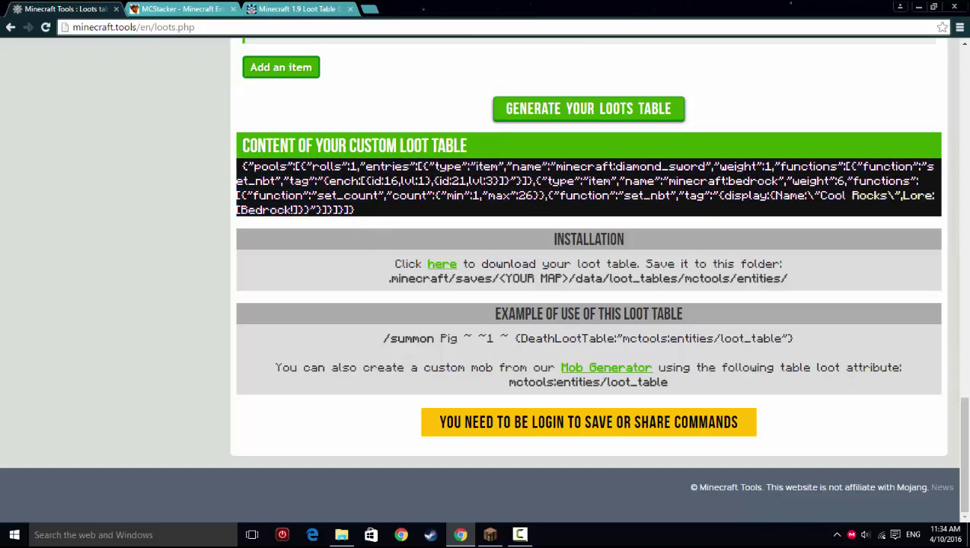
- Download the loot table and look through loot_table.json in Notepad, from one end of its line to the other
left_click(448, 270)
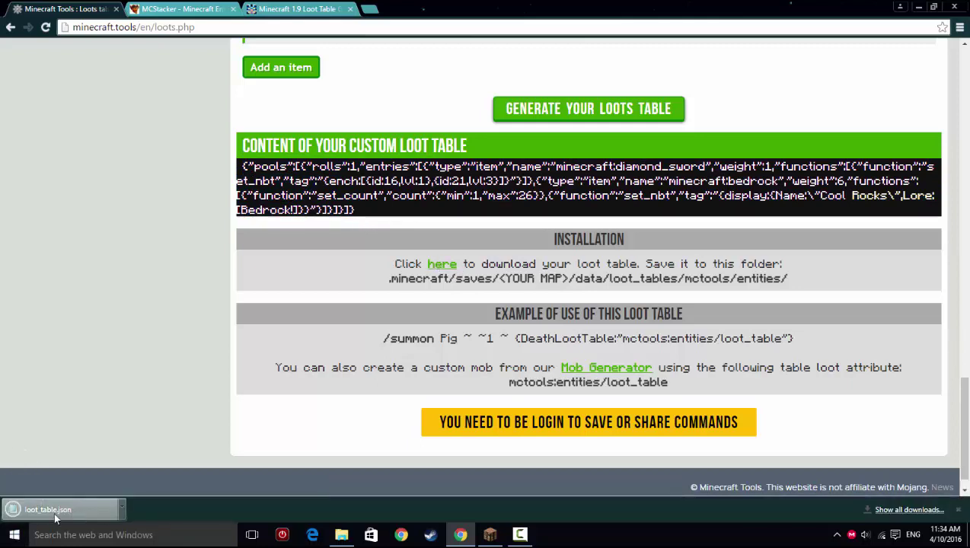
left_click(80, 510)
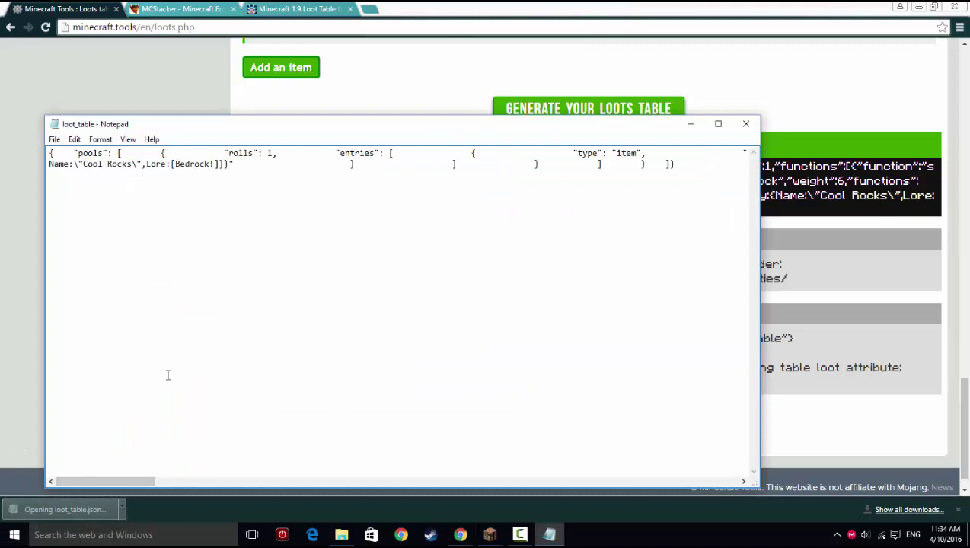
left_click_drag(115, 485, 706, 510)
left_click(744, 125)
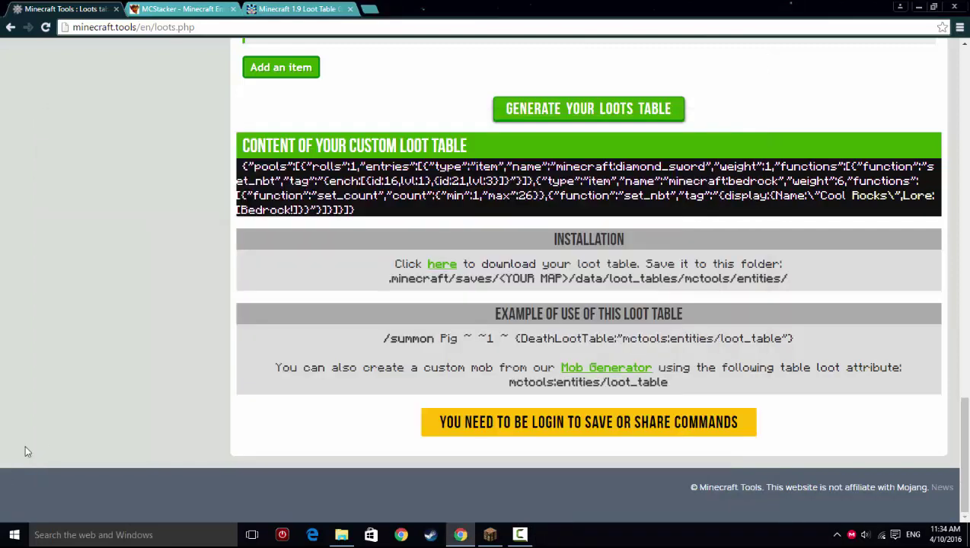
- In File Explorer, go from .minecraft through saves and the One Commands world to its data folder
left_click(341, 535)
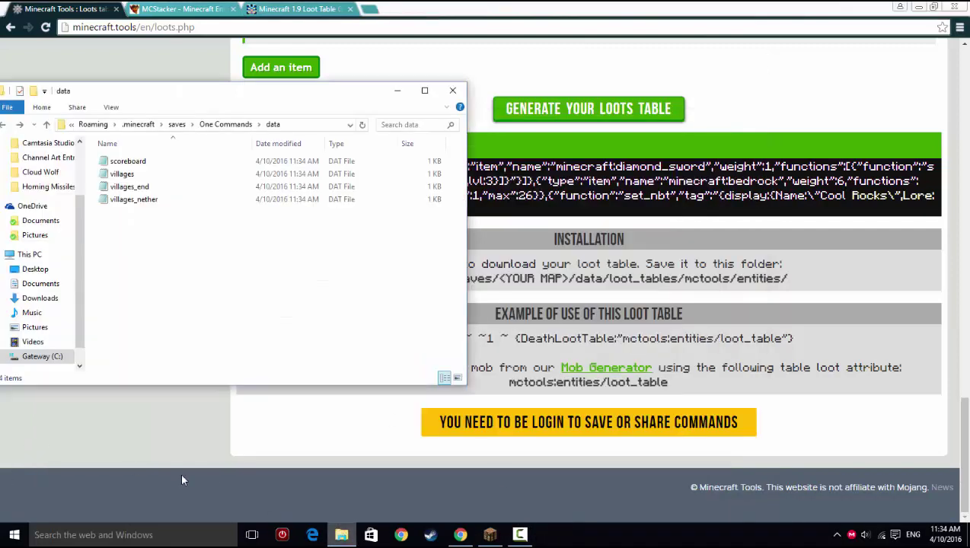
left_click(5, 124)
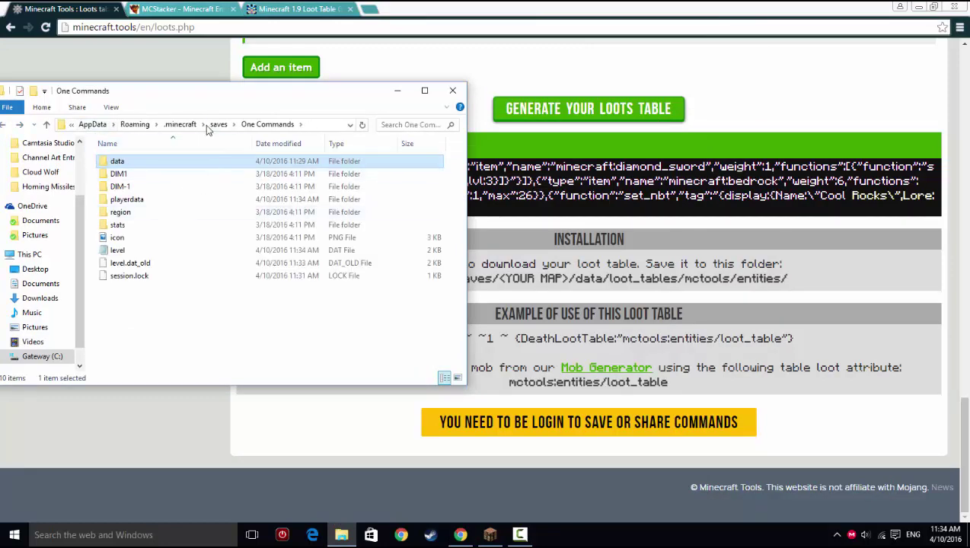
left_click(180, 124)
double_click(138, 278)
scroll(168, 289, "down", 5)
scroll(147, 251, "down", 2)
scroll(151, 279, "up", 6)
scroll(150, 280, "down", 1)
double_click(144, 262)
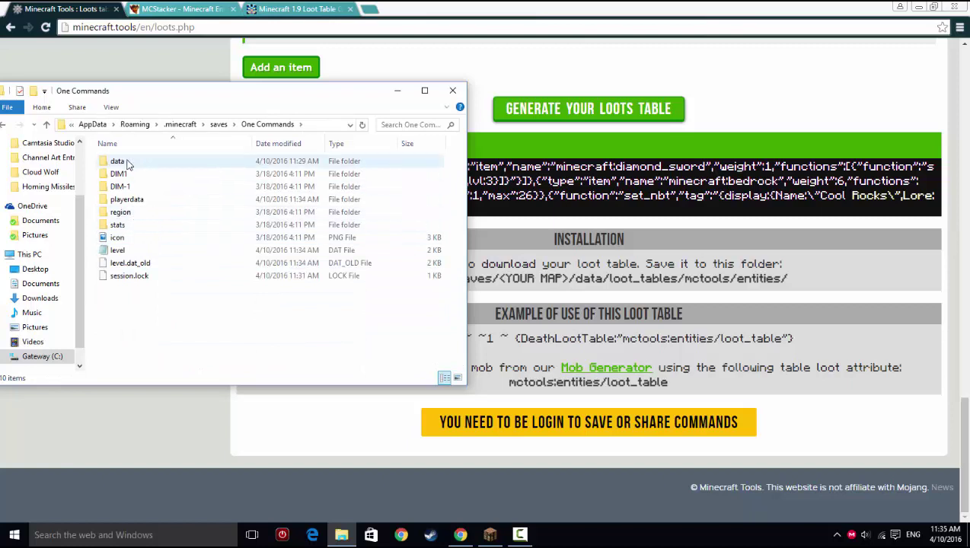
double_click(125, 161)
- Create a folder named loot_tables inside the world's data folder
right_click(181, 256)
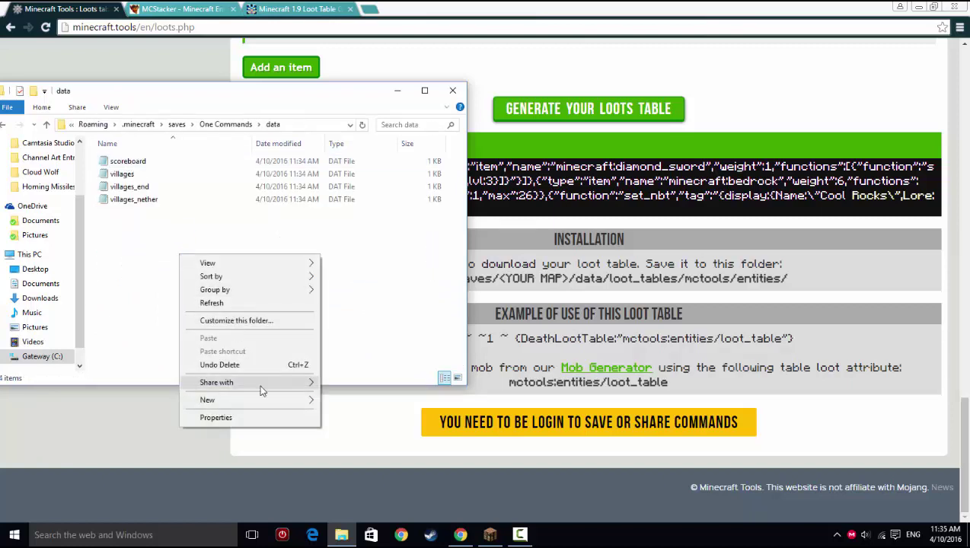
mouse_move(261, 400)
left_click(347, 402)
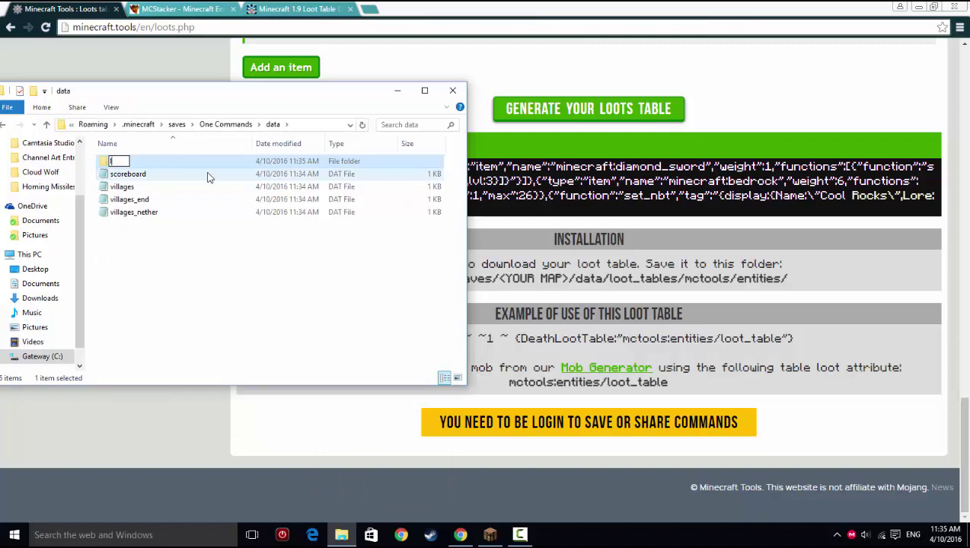
type("loot_tables")
key("Return")
- Create a folder named mctools inside the loot_tables folder
double_click(126, 161)
right_click(179, 202)
mouse_move(213, 346)
left_click(346, 343)
key("Return")
- Create a folder named entities inside the mctools folder
double_click(216, 163)
right_click(212, 217)
mouse_move(339, 364)
left_click(374, 363)
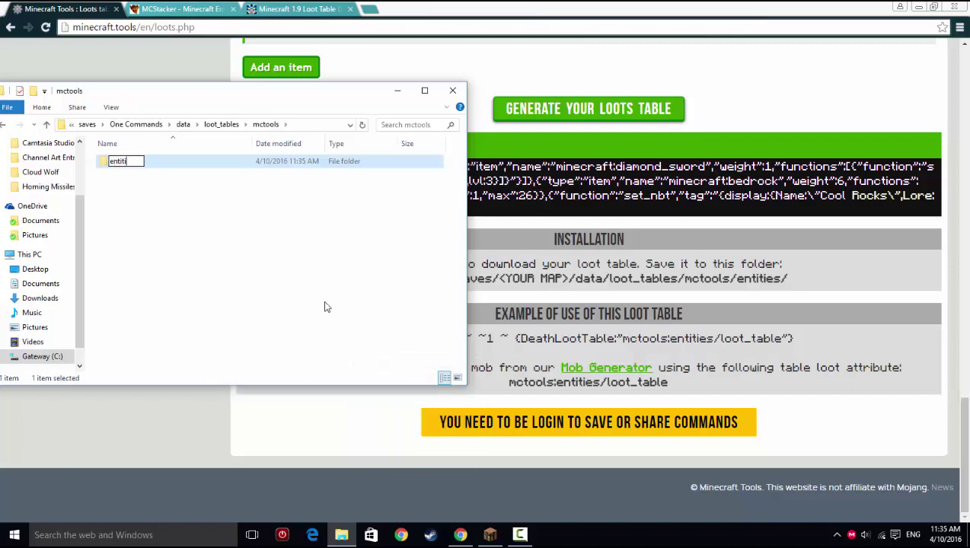
type("entities")
key("Return")
- Download the loot table file again and place it in the new entities folder
double_click(164, 162)
left_click(586, 225)
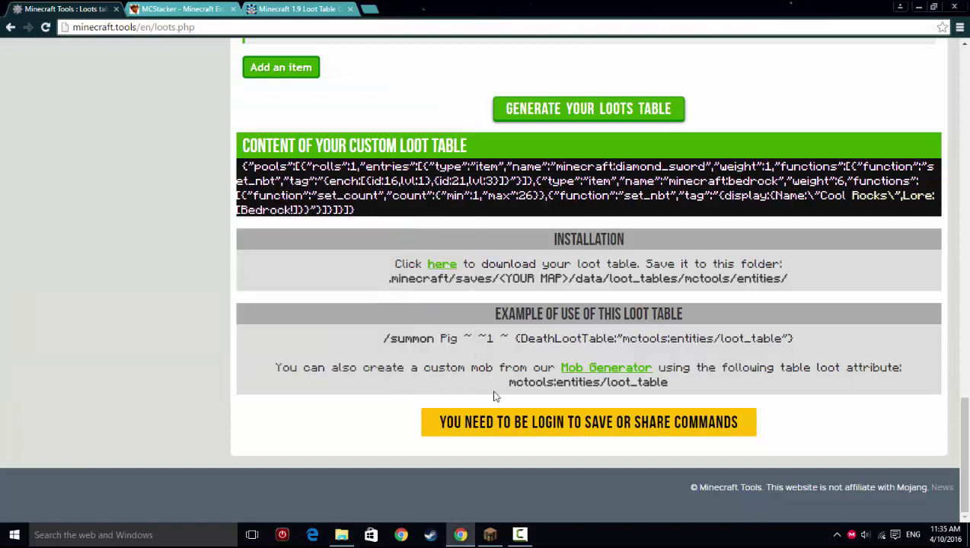
left_click(445, 264)
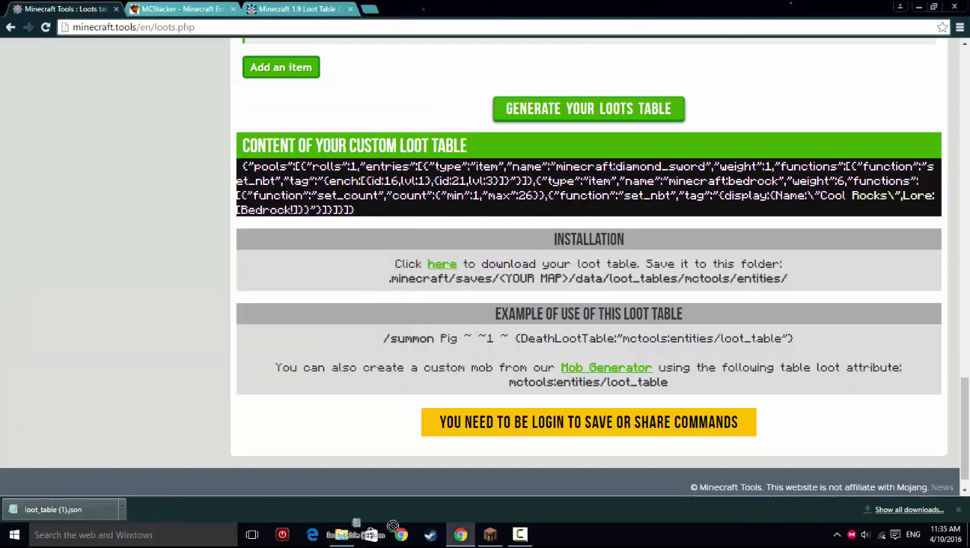
left_click(342, 534)
left_click_drag(53, 509, 153, 215)
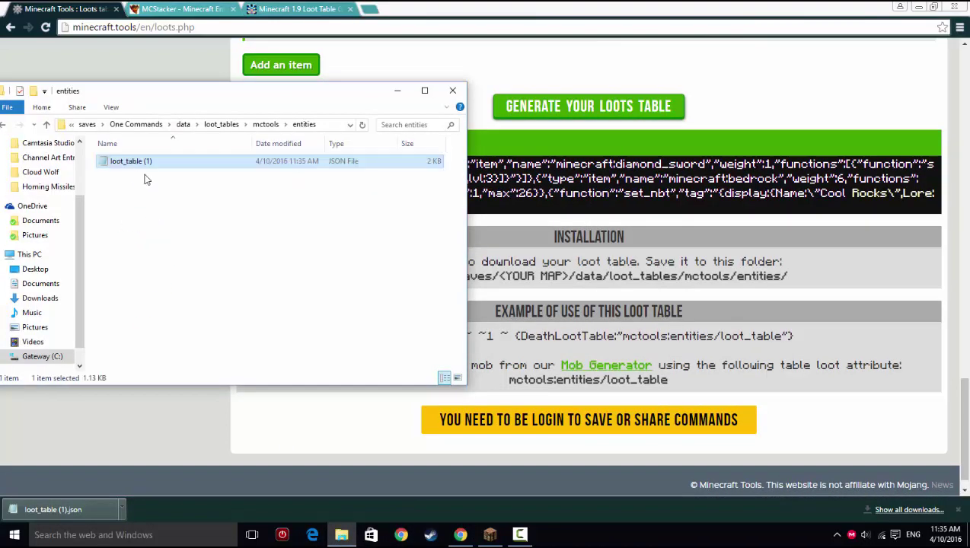
- Rename the loot table file in the entities folder, then go back up to the loot_tables folder
right_click(131, 162)
left_click(164, 445)
left_click(2, 126)
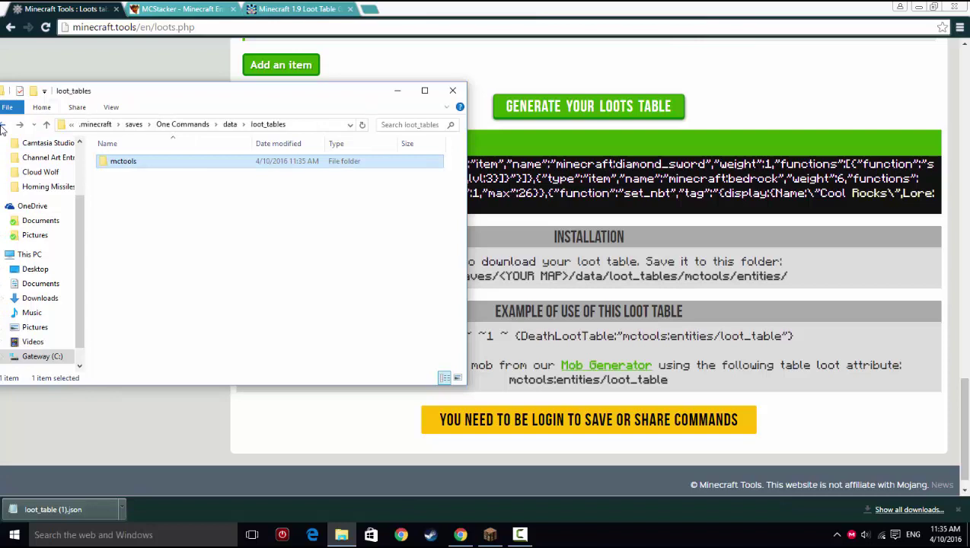
- Copy the example summon Pig command with the DeathLootTable tag from the generator page
left_click(529, 354)
left_click_drag(383, 340, 829, 353)
key("ctrl+c")
left_click(727, 339)
left_click(767, 343)
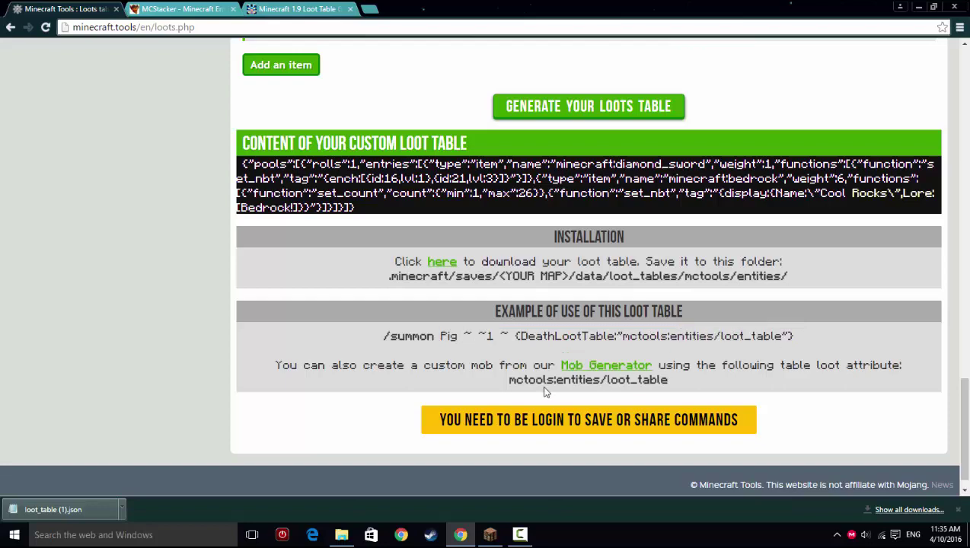
- In Minecraft, paste the summon Pig command into the command block, set it to Always active and save it
left_click(489, 534)
key("e")
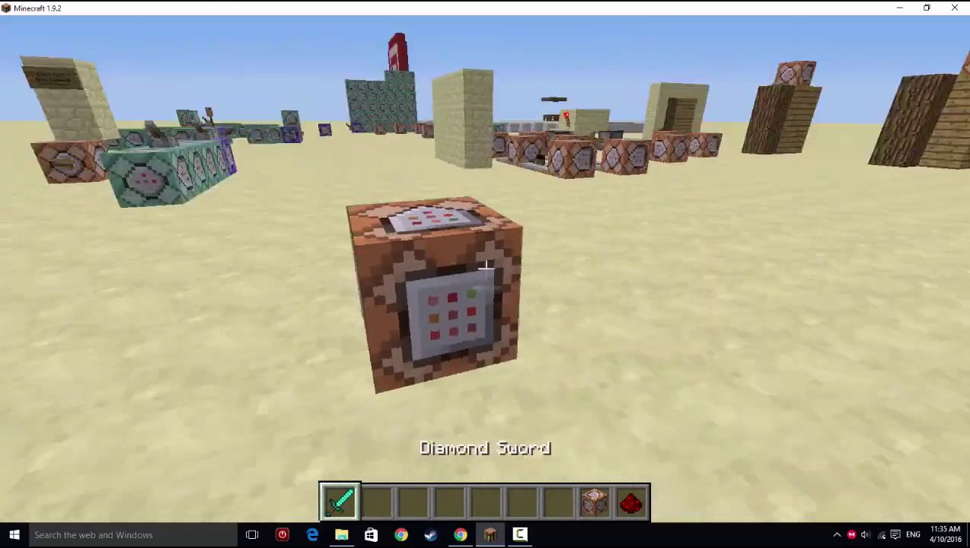
right_click(485, 274)
key("ctrl+v")
left_click(634, 327)
left_click(258, 400)
- Kill the summoned pig and rearrange the collected bedrock in the inventory
left_click(485, 269)
key("3")
key("e")
left_click(372, 359)
left_click(534, 362)
key("e")
- Place another command block and give it the pasted summon Pig command, set to Always active
key("8")
right_click(485, 269)
left_click(485, 268)
right_click(485, 269)
right_click(485, 268)
key("ctrl+v")
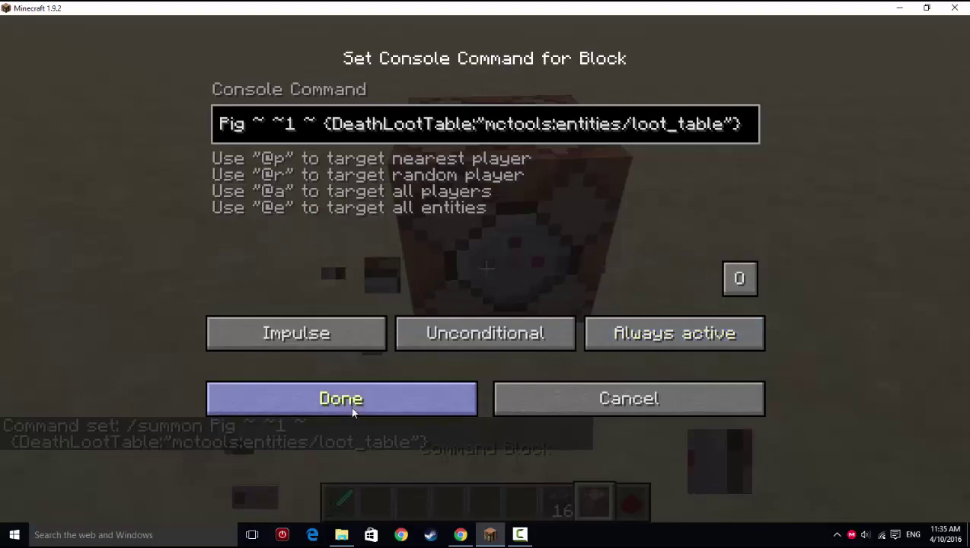
left_click(340, 409)
- Kill the newly summoned pig with the diamond sword and collect its drops
left_click(484, 269)
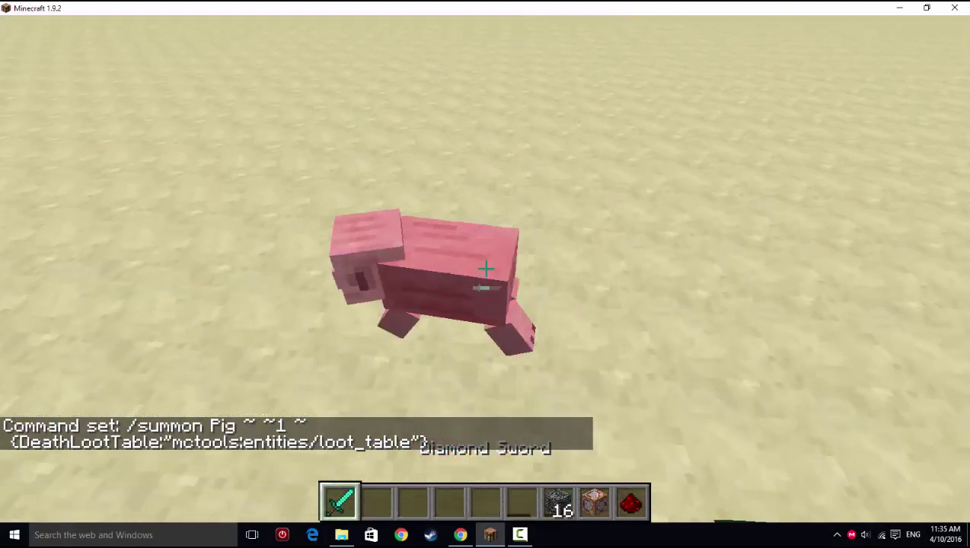
left_click(485, 269)
left_click(484, 268)
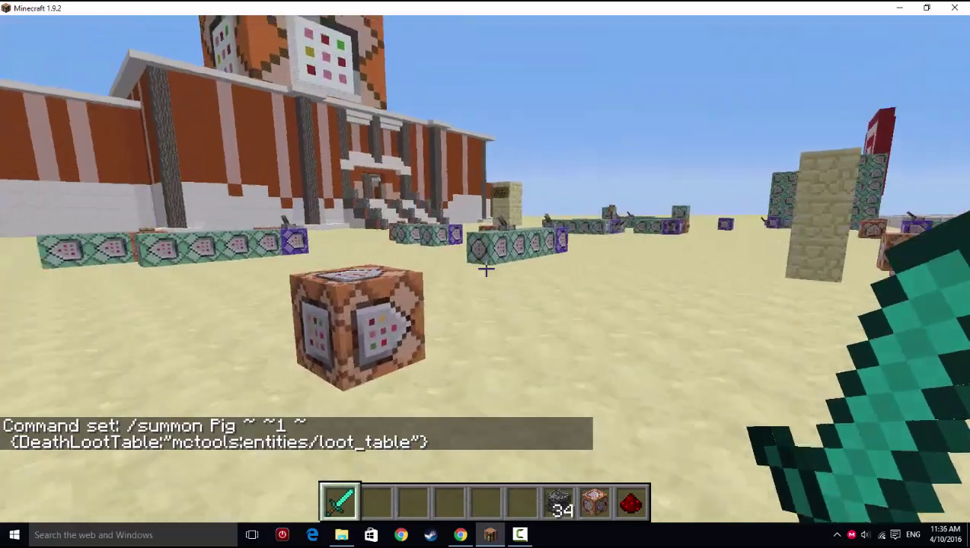
- Break the existing command block, place a new one and open its console command settings
key("5")
left_click(484, 269)
key("8")
right_click(484, 269)
right_click(485, 269)
- Back in the loot table generator, set Global Quantity to 1 to 4 and Bonus to 0.6 to 2.2
key("alt+Tab")
scroll(325, 243, "up", 20)
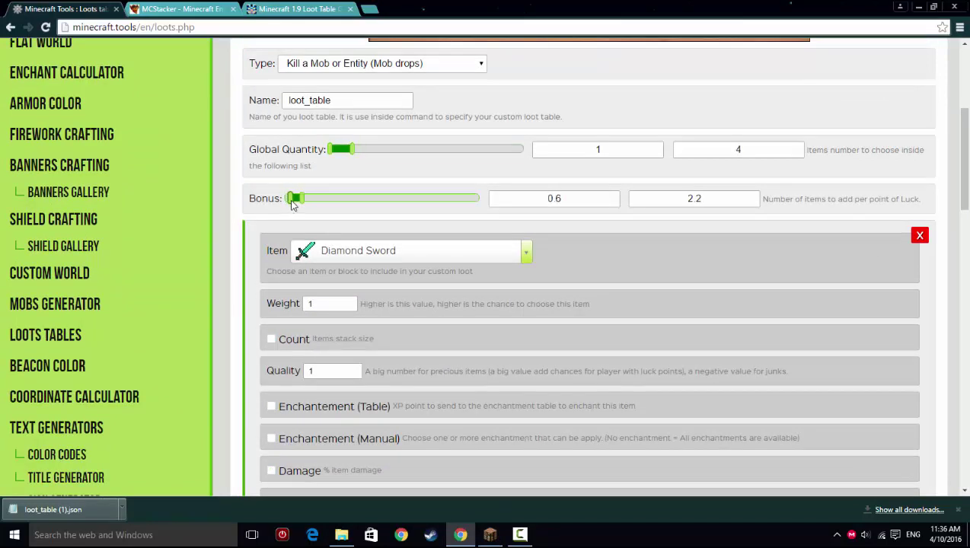
scroll(308, 201, "up", 3)
- Add a third item to the loot table and set it to Cooked Porkchop
scroll(332, 307, "down", 15)
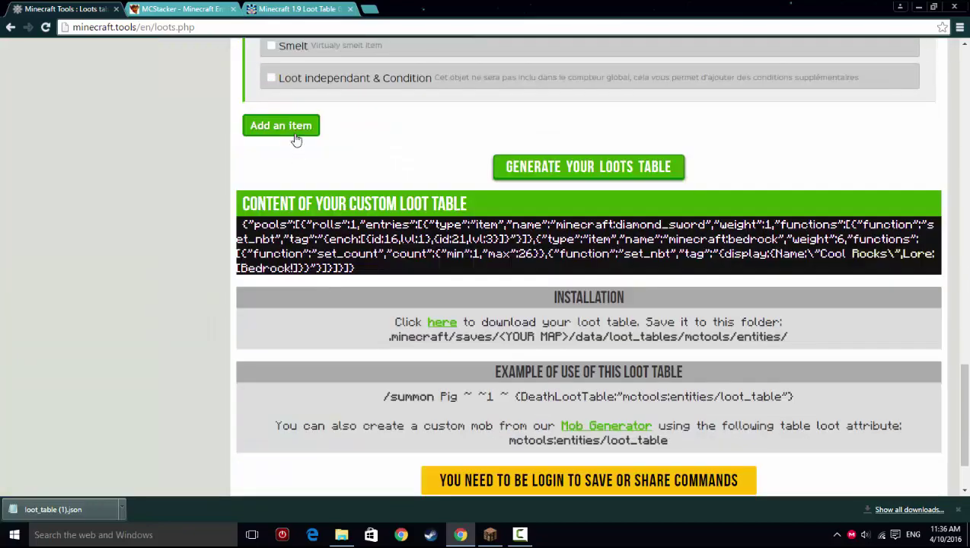
left_click(292, 128)
scroll(320, 213, "up", 3)
scroll(337, 261, "down", 2)
left_click(339, 260)
type("cooked")
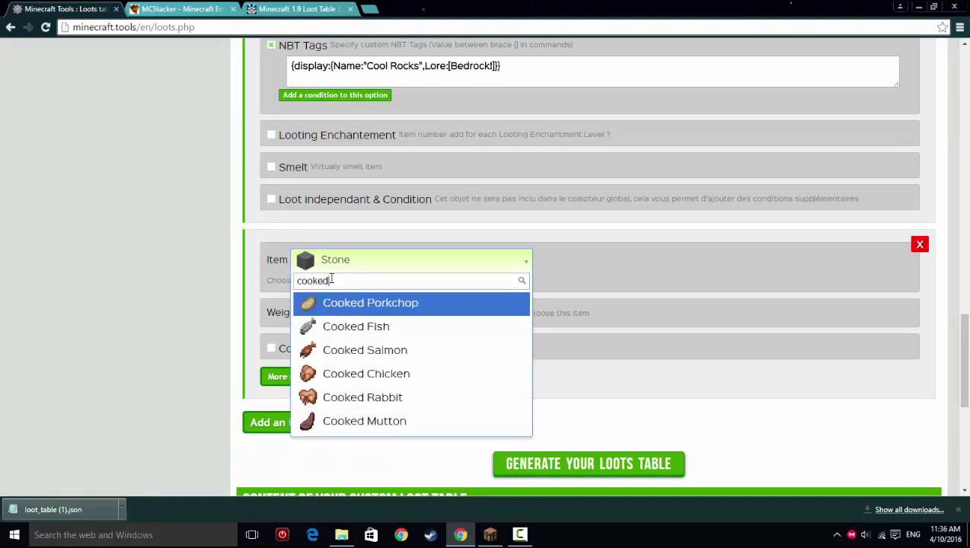
left_click(321, 299)
- Set the Cooked Porkchop's weight to 8 and give it a stack count of 1 to 14
left_click(347, 310)
left_click(347, 310)
left_click(347, 310)
left_click(272, 349)
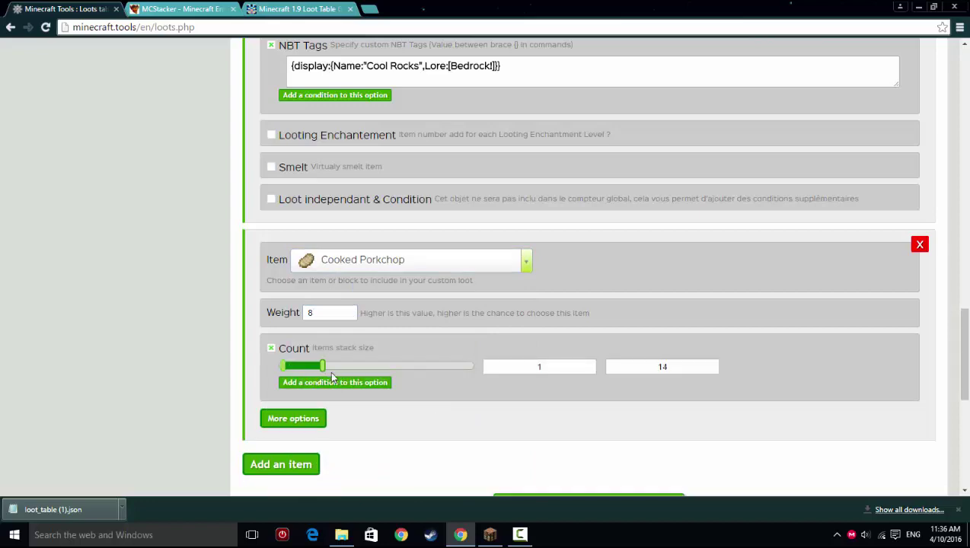
- Set the Cooked Porkchop's maximum stack count to 16, show its additional options and dismiss the downloads bar
left_click(293, 418)
scroll(297, 423, "down", 4)
left_click(958, 510)
scroll(297, 312, "up", 1)
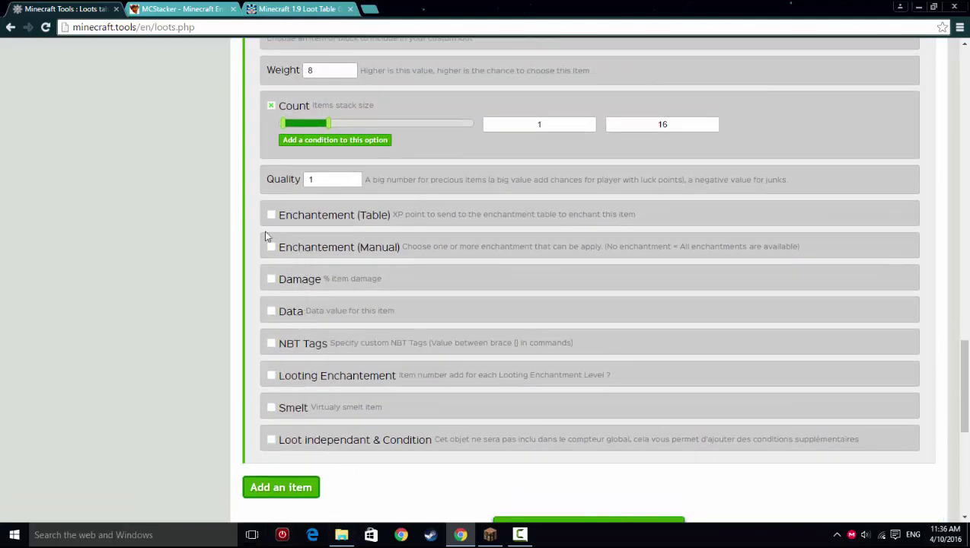
left_click(295, 411)
scroll(293, 396, "down", 2)
left_click(320, 305)
left_click(314, 324)
left_click(298, 282)
- Add a Mob in fire condition to the Cooked Porkchop's count, applied to the mob itself
scroll(298, 228, "up", 2)
scroll(295, 175, "up", 1)
left_click(306, 201)
left_click(341, 227)
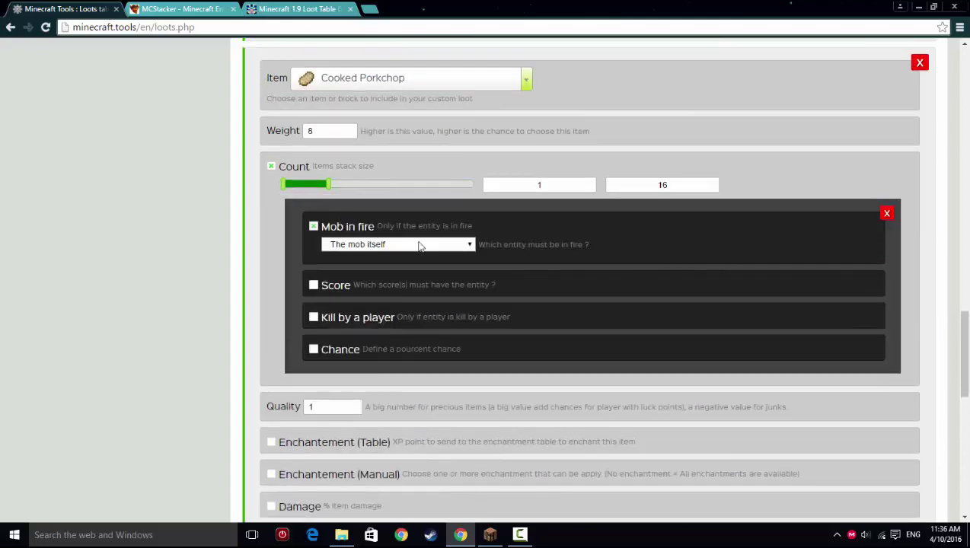
- Generate the updated loot table and download its JSON file
scroll(348, 336, "down", 3)
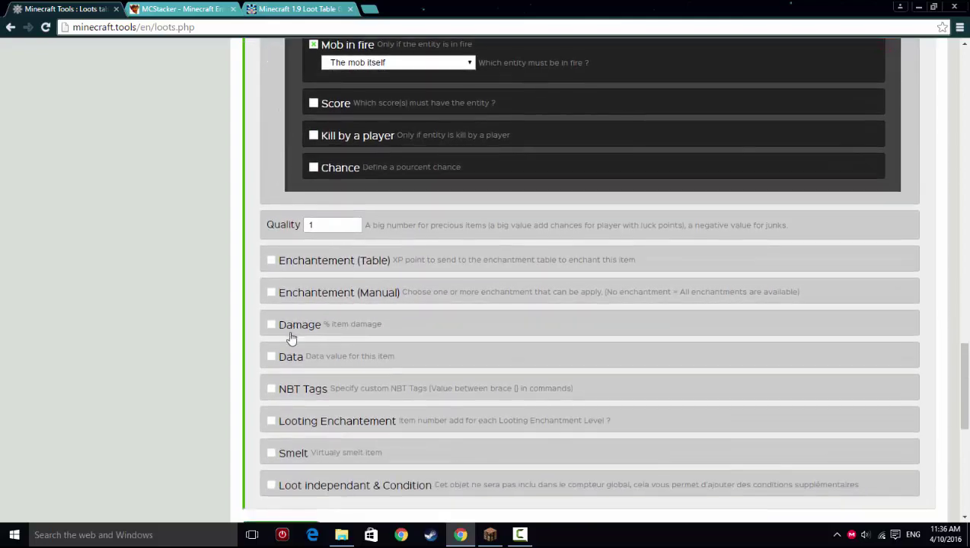
scroll(308, 399, "down", 2)
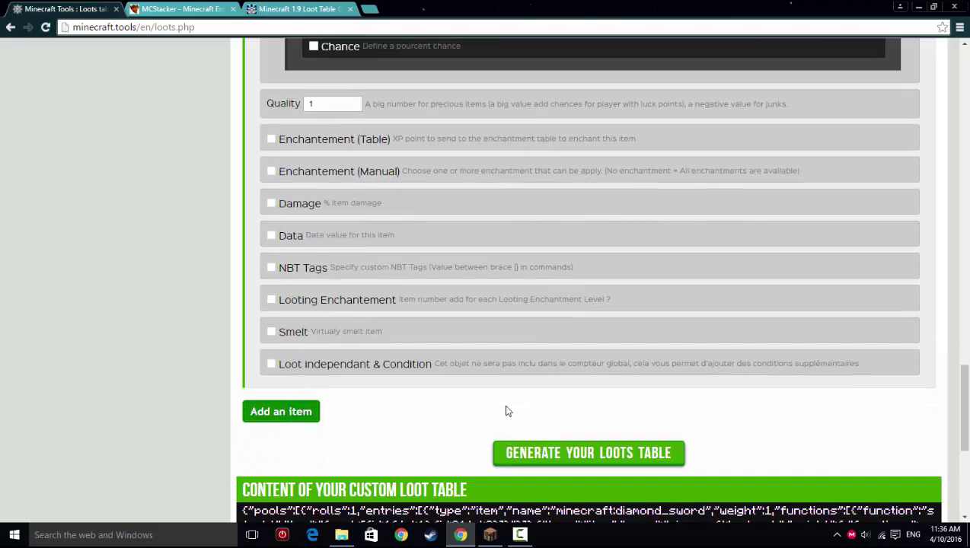
scroll(299, 433, "down", 3)
left_click(572, 275)
scroll(424, 316, "down", 5)
left_click(441, 263)
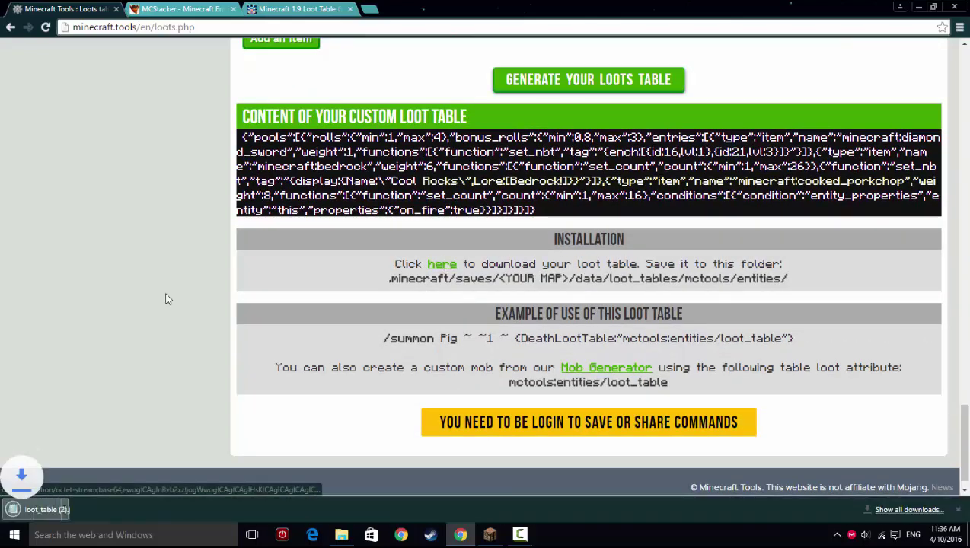
- Open the downloaded loot table in Notepad, look through its contents and close it
left_click(79, 499)
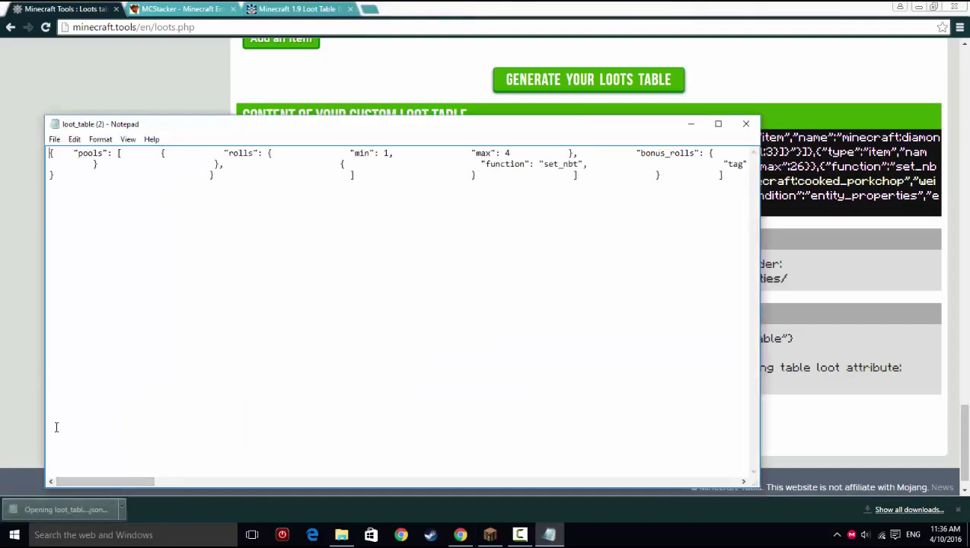
left_click_drag(98, 481, 684, 487)
left_click(745, 123)
- Put the downloaded loot_table (2) file into the world's mctools/entities folder and rename it to test
left_click_drag(55, 512, 172, 165)
double_click(122, 162)
double_click(172, 164)
right_click(135, 161)
left_click(171, 447)
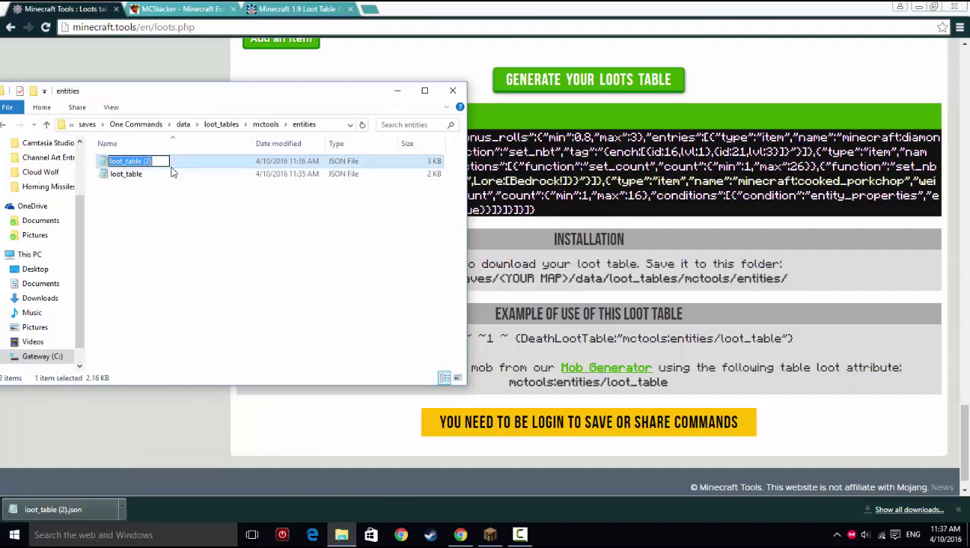
left_click(186, 216)
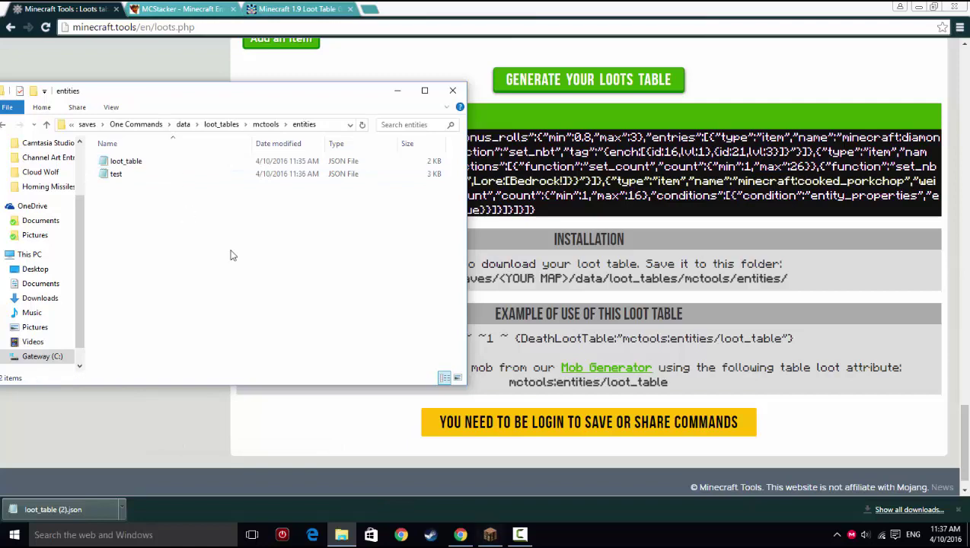
- In Minecraft, set the command block's command to /summon Pig ~ ~1 ~ {DeathLootTable:"mctools:entities/test"}
left_click(491, 533)
key("ctrl+v")
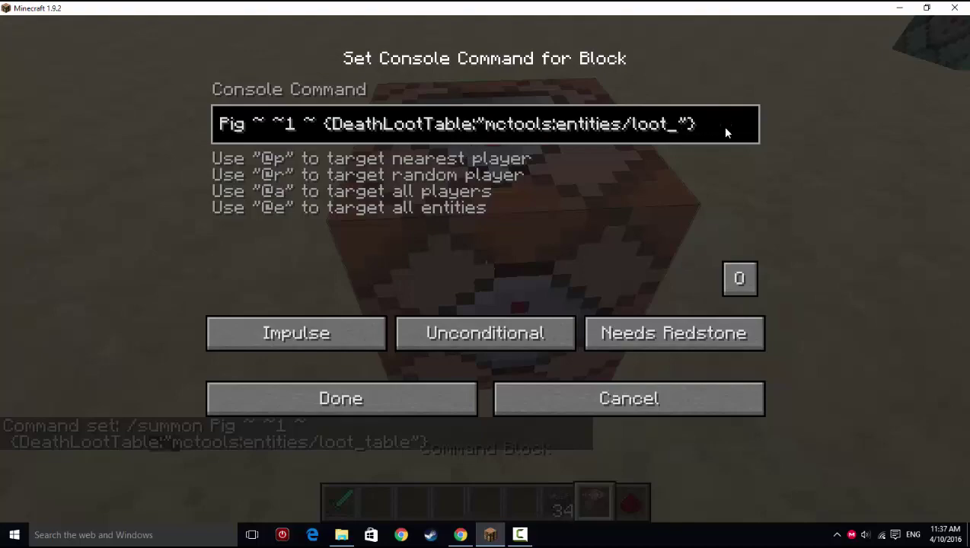
type("st")
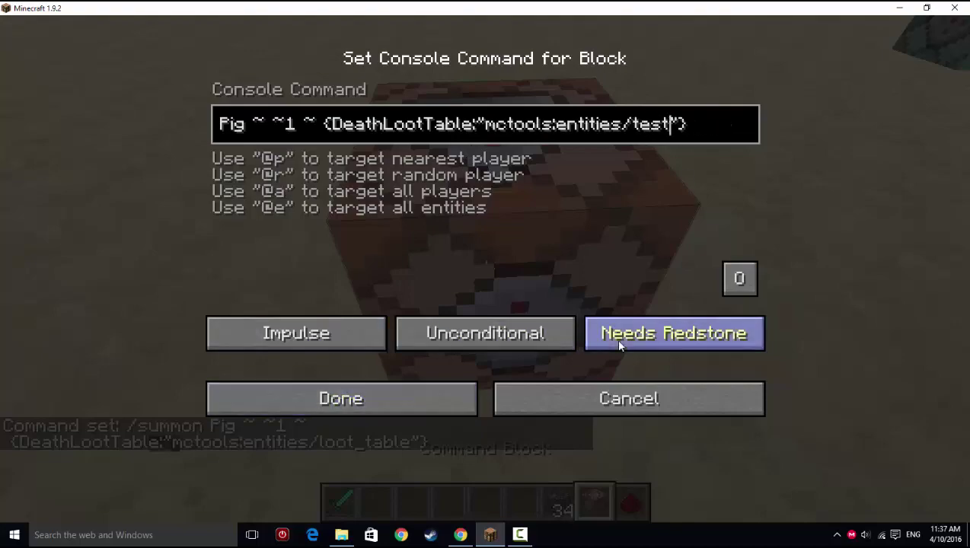
key("Return")
- Kill the summoned pigs with the diamond sword and discard the bedrock from the hotbar
left_click(485, 268)
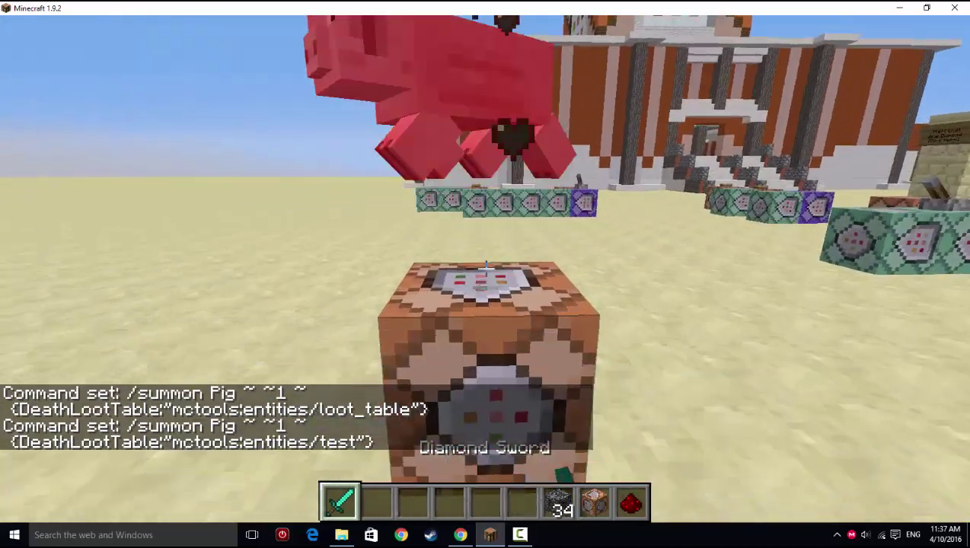
left_click(485, 268)
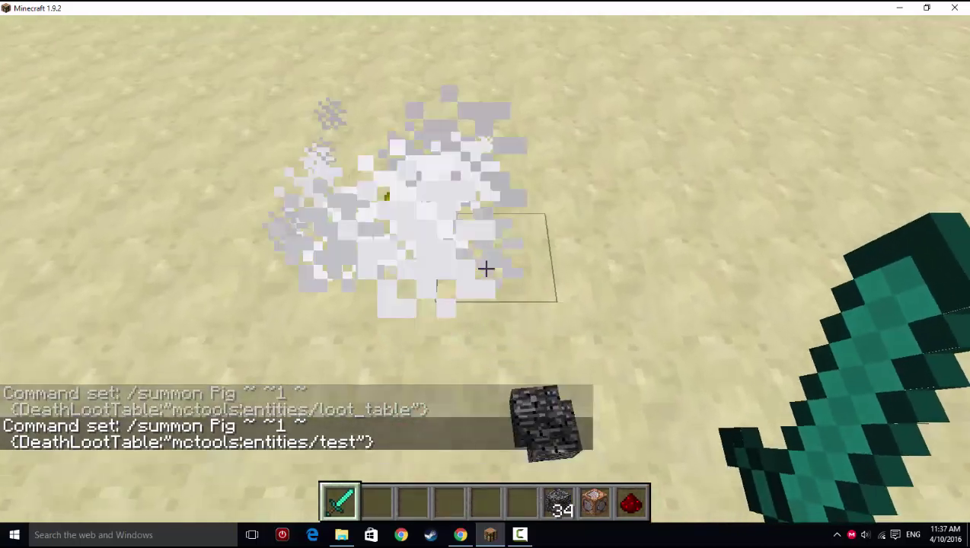
key("e")
left_click(533, 362)
left_click(629, 368)
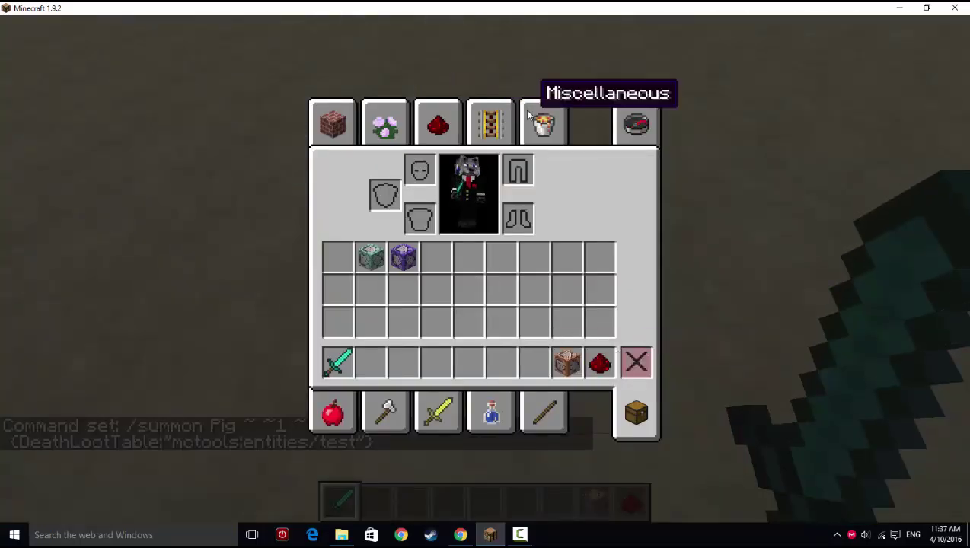
- Take a Flint and Steel from the creative inventory into the second hotbar slot
left_click(385, 411)
left_click(435, 192)
left_click(385, 362)
key("e")
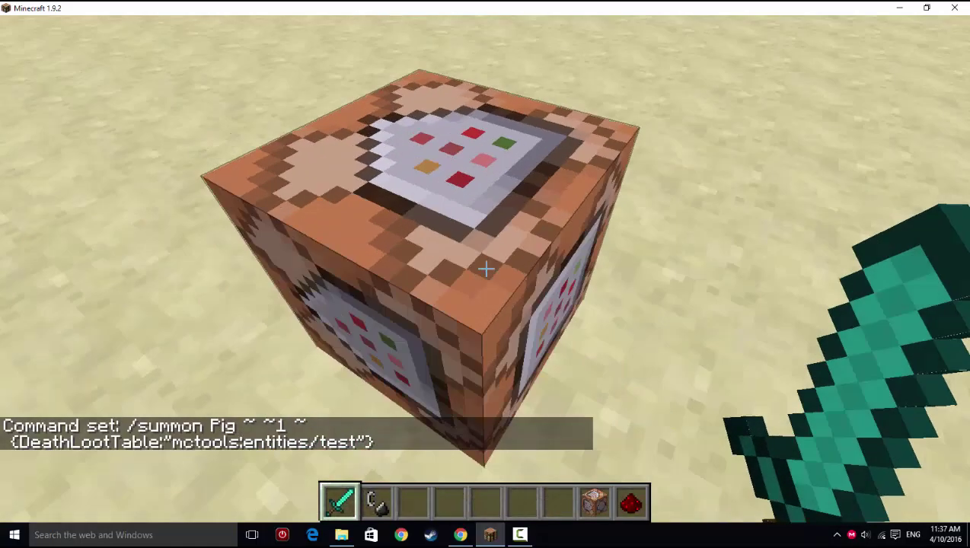
- Reopen the pig-summoning command block's settings and set it to Needs Redstone
key("8")
right_click(485, 268)
left_click(572, 347)
left_click(443, 402)
- Take a wooden button from the creative Redstone items and place it on the command block's side
key("e")
left_click(385, 123)
left_click(437, 122)
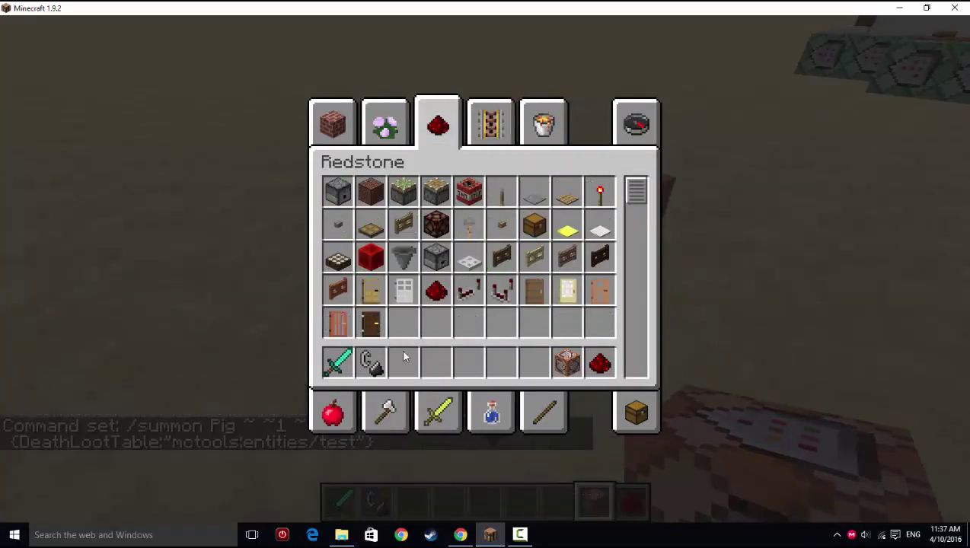
left_click(501, 223)
left_click(404, 362)
key("e")
scroll(484, 274, "down", 4)
right_click(485, 268)
- Summon a pig with the button, set it on fire with Flint and Steel, and kill it with the diamond sword
right_click(485, 268)
scroll(485, 268, "up", 1)
key("w")
right_click(485, 268)
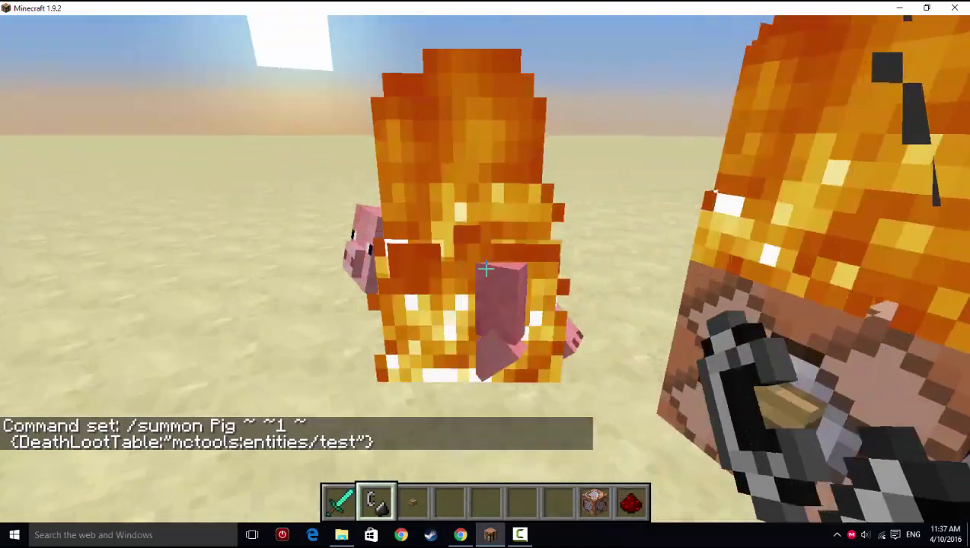
scroll(485, 268, "up", 1)
left_click(485, 267)
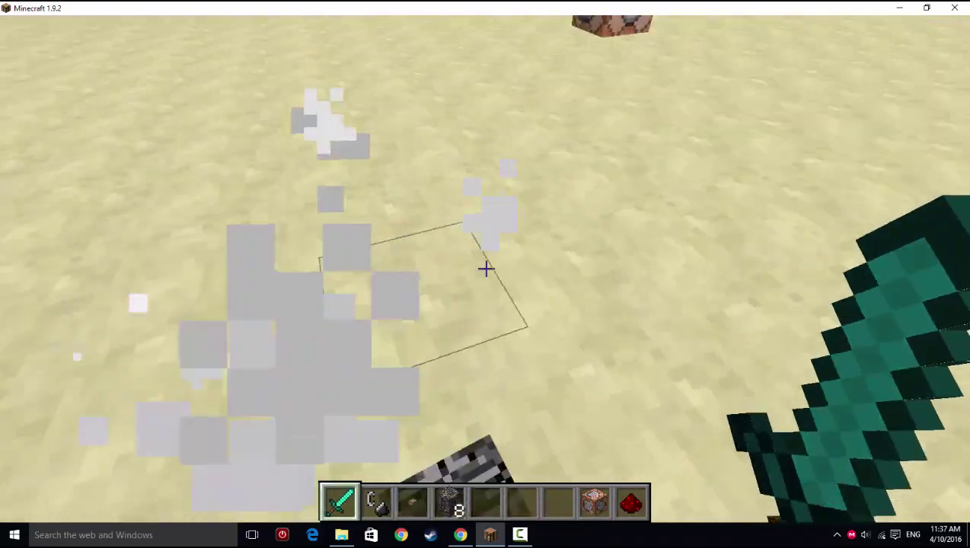
- Put out the fire on the command block, then ignite the next summoned pig and ready the diamond sword
scroll(484, 268, "down", 3)
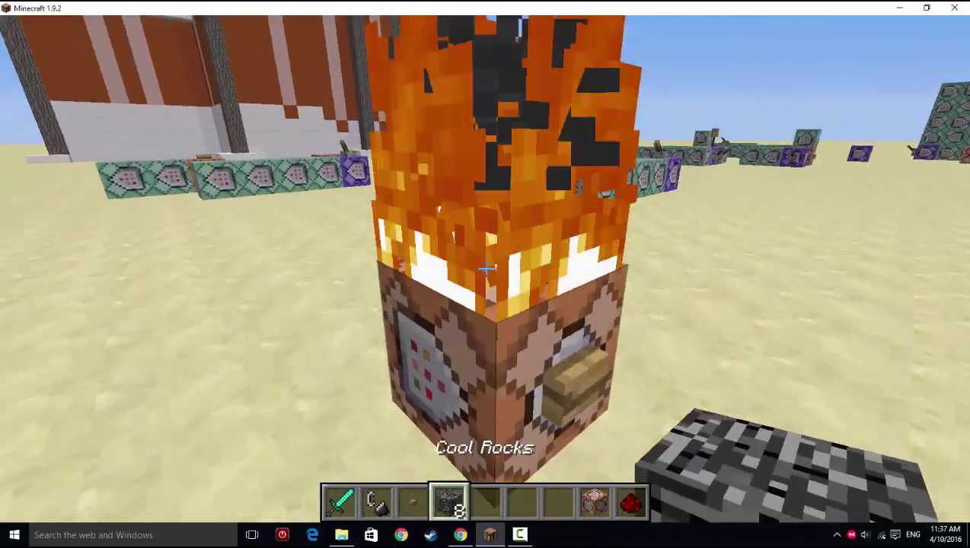
left_click(485, 268)
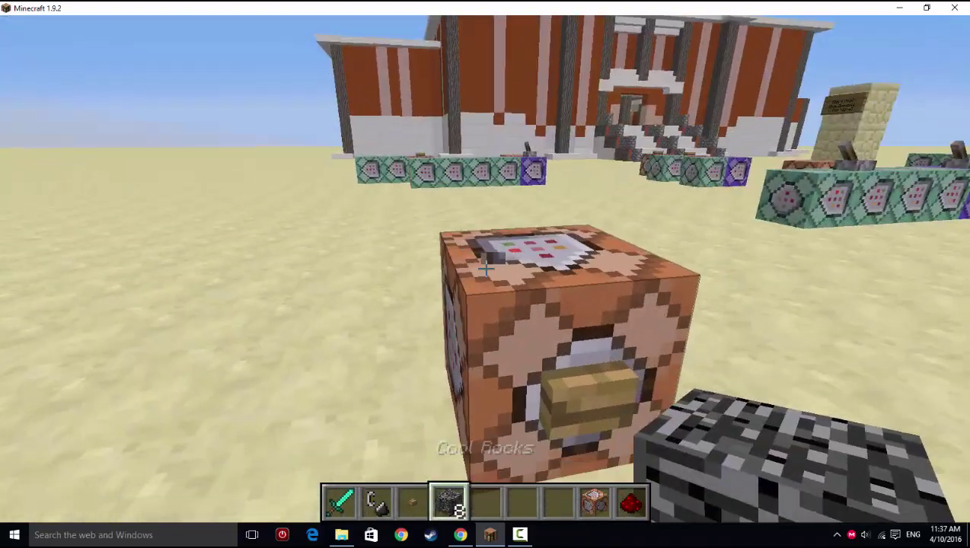
scroll(484, 267, "up", 2)
right_click(485, 268)
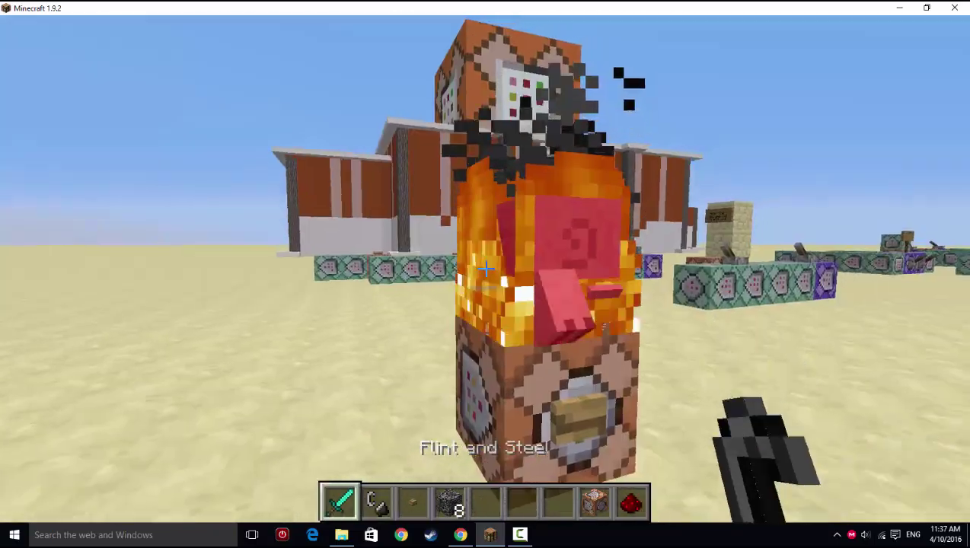
scroll(485, 268, "up", 1)
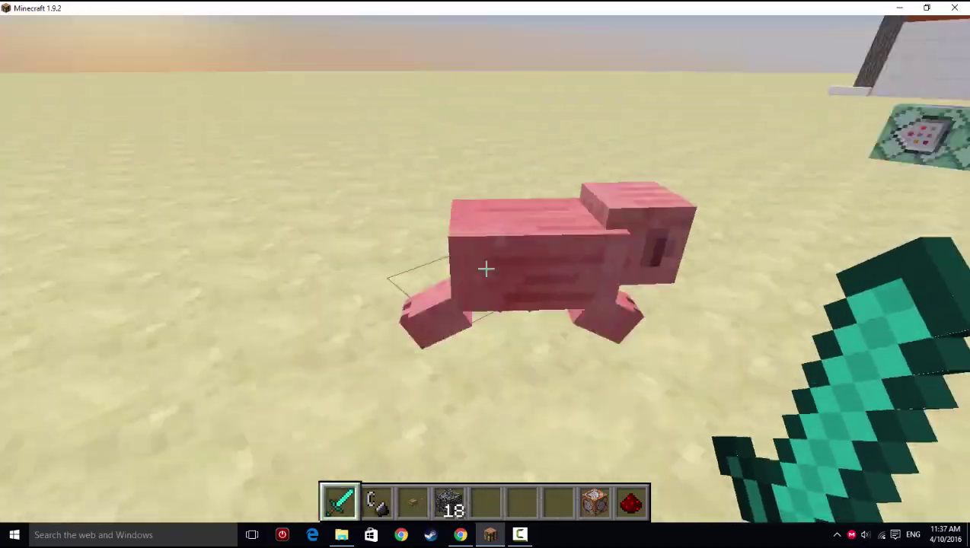
- Set fire to more pigs out on the sand with Flint and Steel and attack them with the diamond sword
key("3")
key("2")
right_click(486, 268)
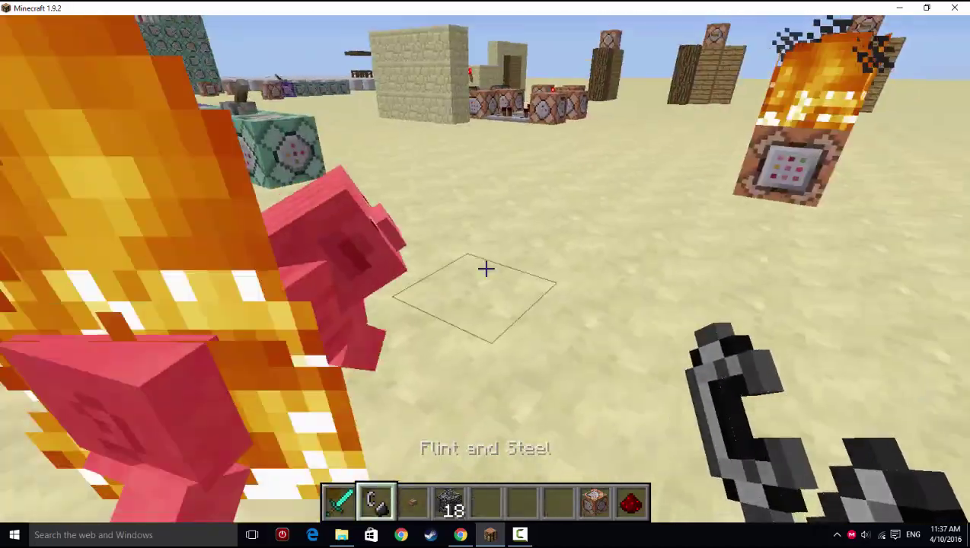
key("1")
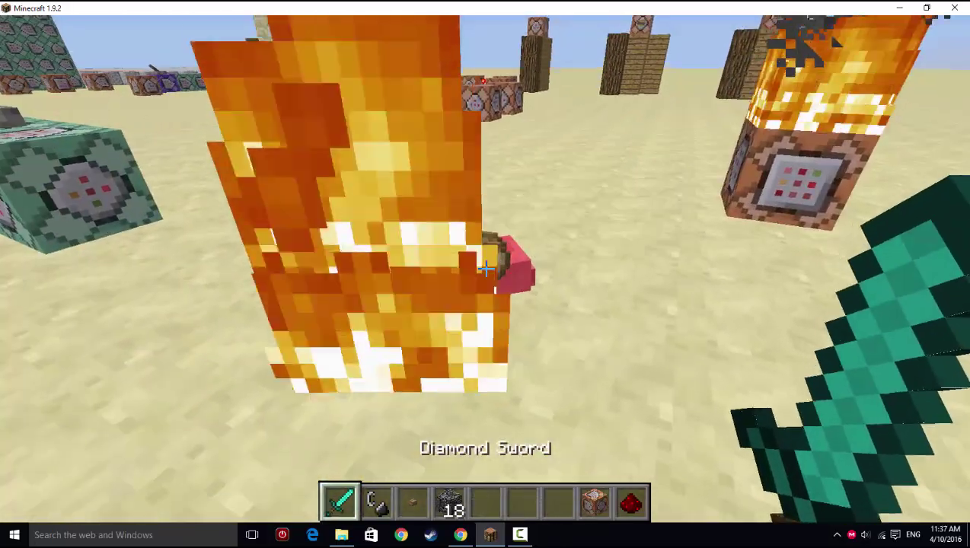
- Clear the button and bedrock from the hotbar, keeping the diamond sword and Flint and Steel
key("2")
key("3")
key("e")
key("e")
key("e")
- Check the Diamond Sword entry's settings in the browser's loot table generator and return to Minecraft
left_click(459, 534)
scroll(362, 242, "up", 15)
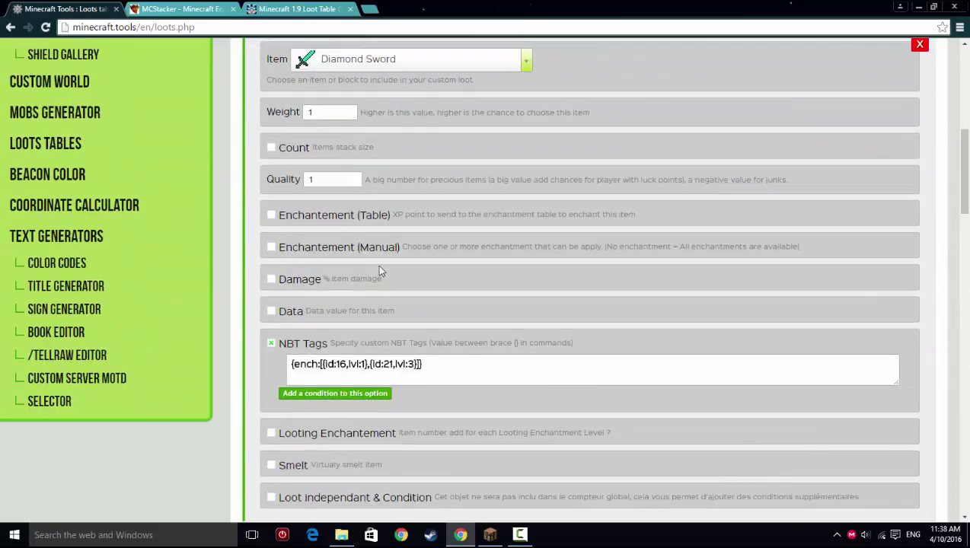
left_click(489, 535)
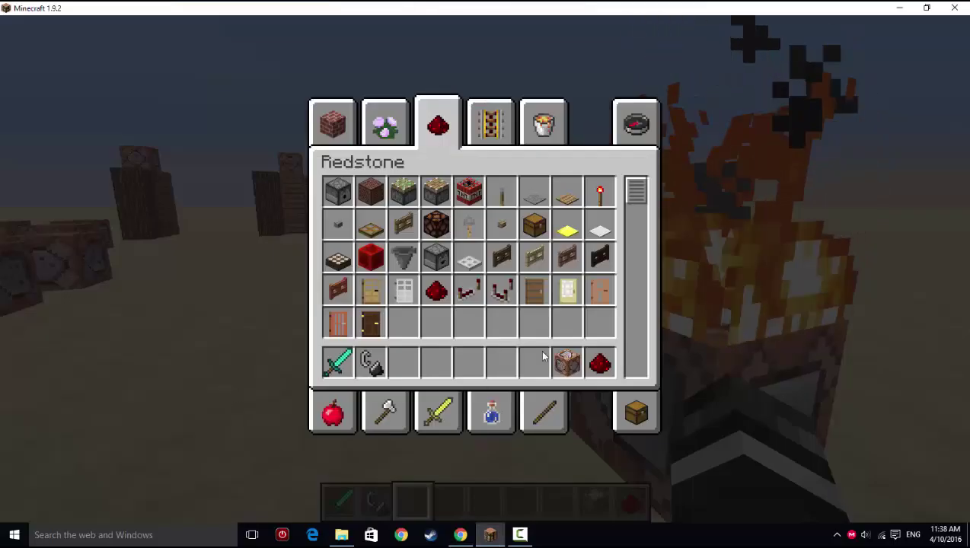
left_click(487, 418)
key("e")
key("1")
key("e")
key("e")
key("2")
key("e")
- In MCStacker, change the give command's item to diamond sword with Looting level 10 and copy the command
left_click(460, 535)
left_click(179, 8)
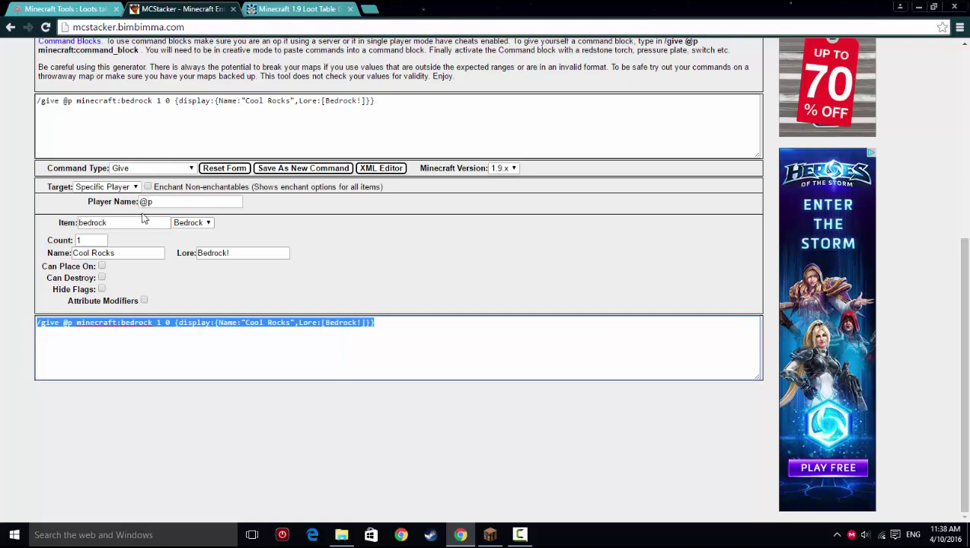
type("diamond swor")
left_click(47, 380)
left_click(177, 456)
key("ctrl+c")
- Place a new command block in Minecraft and run the copied give command for the Looting 10 diamond sword
left_click(489, 534)
key("e")
key("8")
right_click(485, 268)
right_click(486, 267)
key("ctrl+v")
left_click(671, 331)
left_click(411, 386)
key("1")
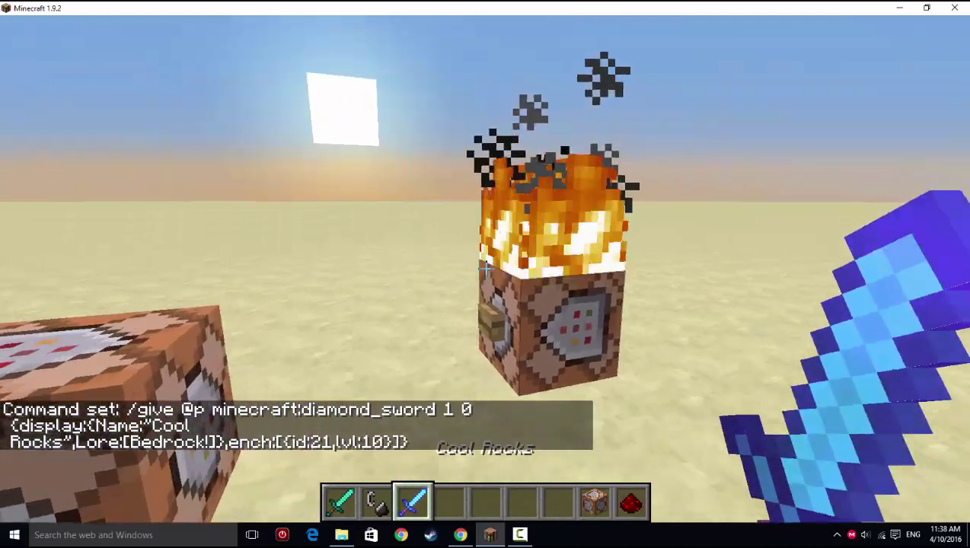
- Review the loot table's quantity, bonus and Diamond Sword settings in the browser, then return to the game
key("e")
left_click(459, 534)
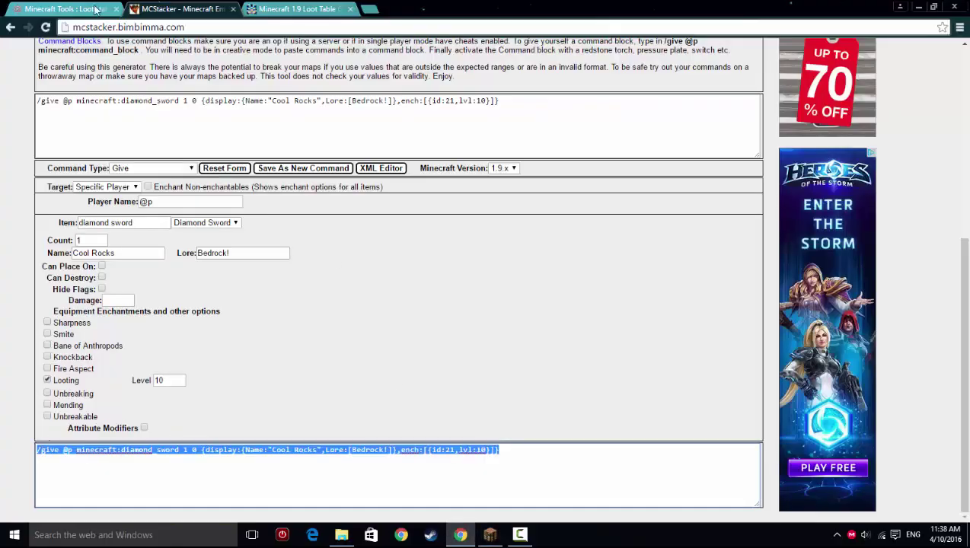
left_click(51, 8)
scroll(302, 270, "up", 3)
scroll(302, 270, "down", 3)
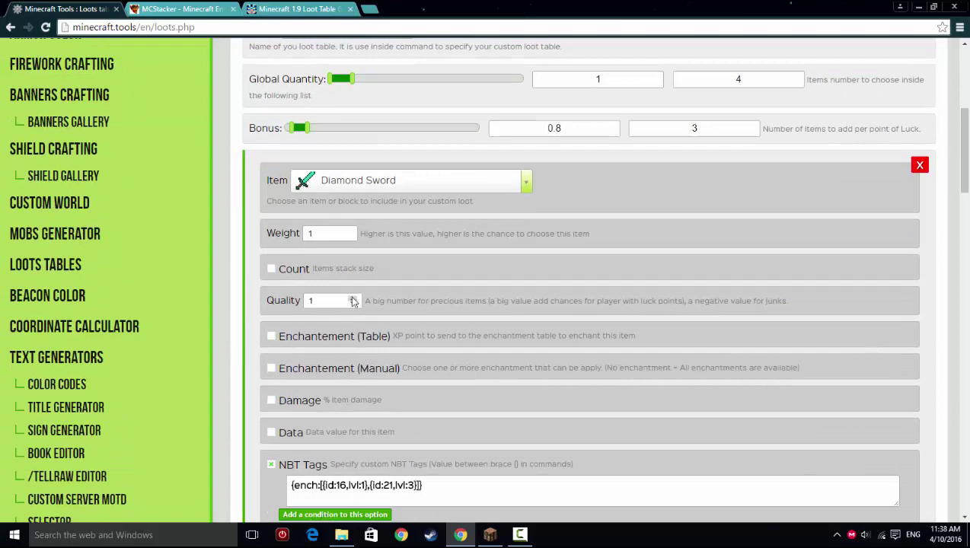
scroll(359, 319, "down", 4)
left_click(489, 534)
key("e")
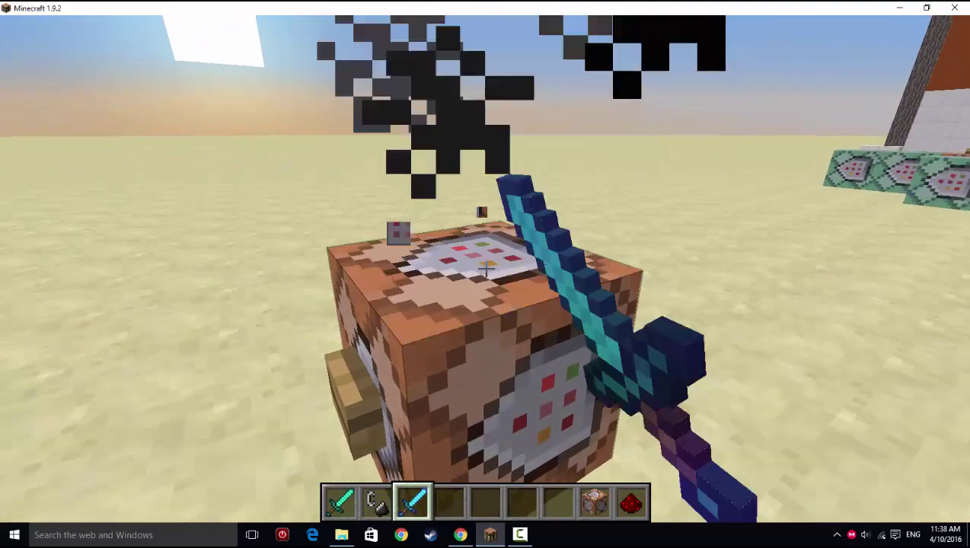
- Summon pigs with the command block's button and kill them with the Looting 10 diamond sword
key("s")
key("w")
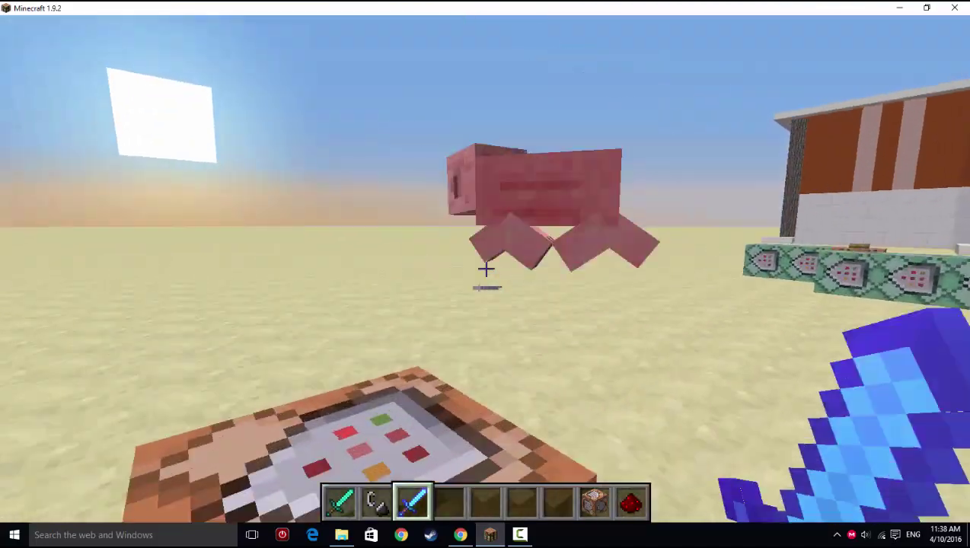
left_click(485, 268)
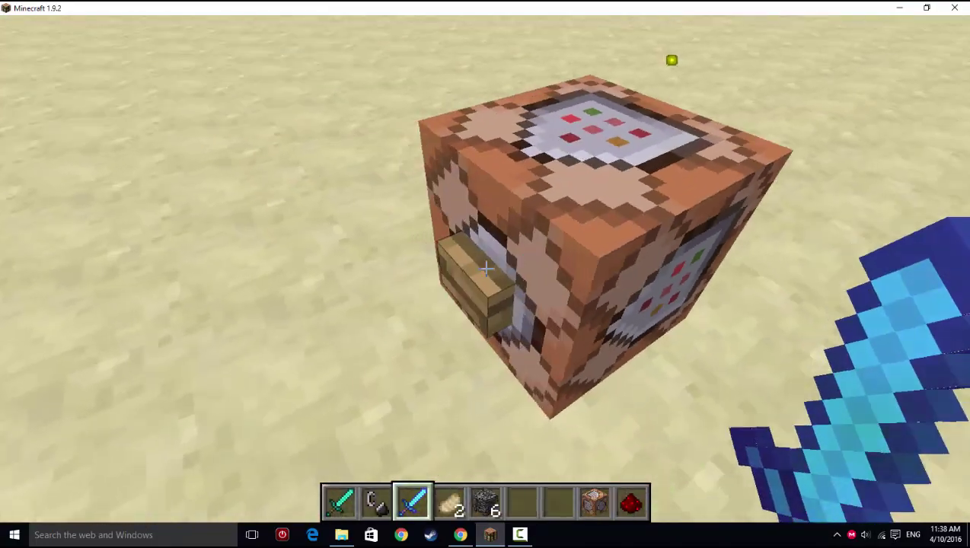
right_click(486, 267)
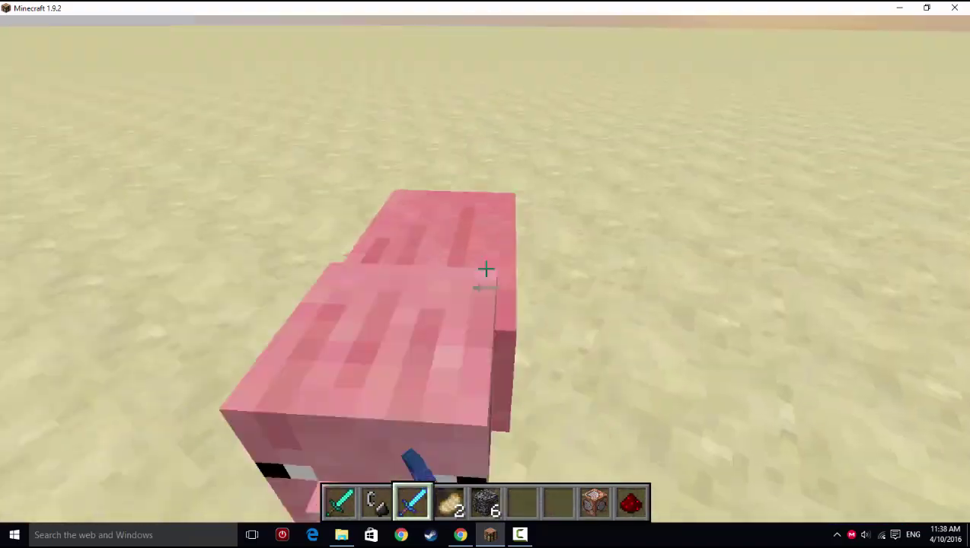
left_click(485, 268)
left_click(486, 268)
- Select the enchanted diamond sword again and attack another pig
scroll(486, 268, "down", 2)
scroll(485, 268, "up", 3)
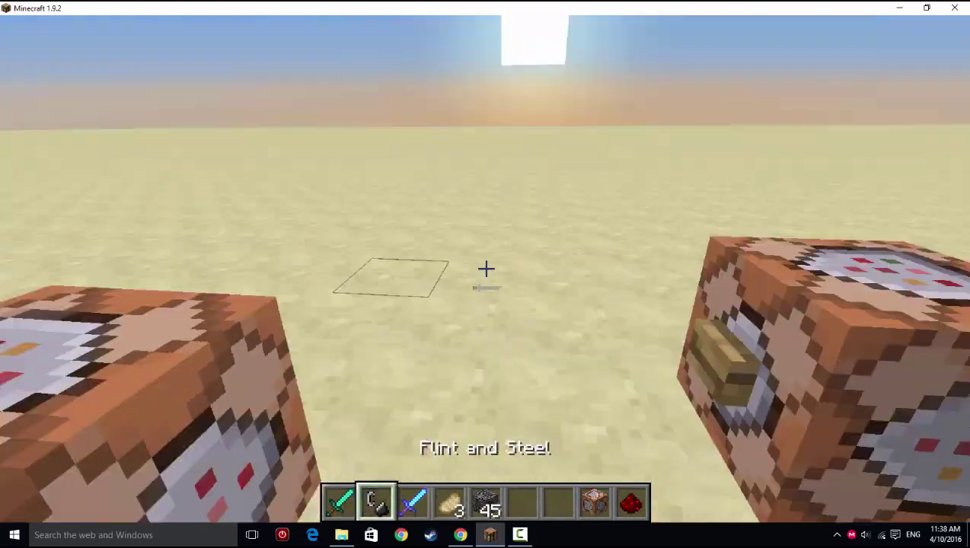
scroll(486, 268, "down", 1)
left_click(485, 268)
left_click(486, 268)
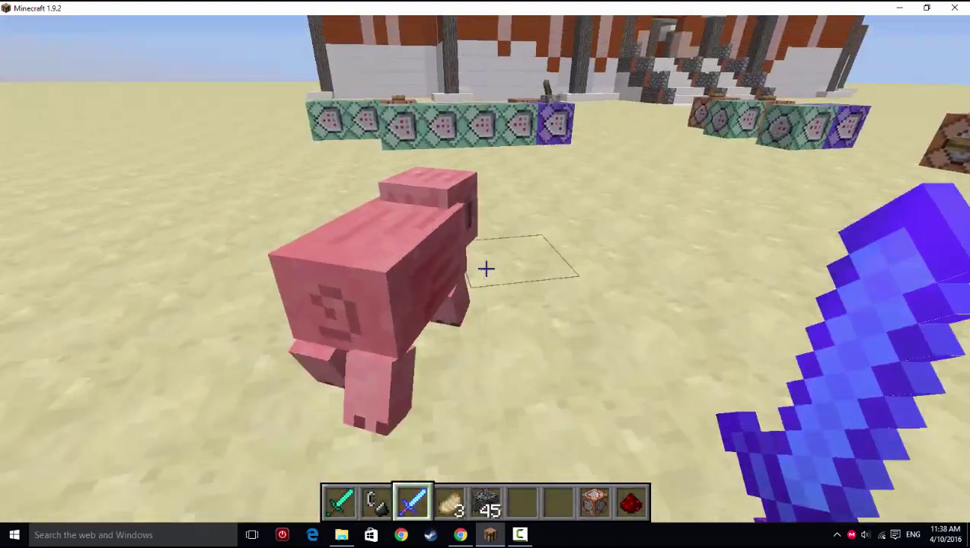
- Kill the pig with the enchanted diamond sword, and clear the plain diamond sword, flint and steel, and dropped sword from the hotbar
left_click(485, 268)
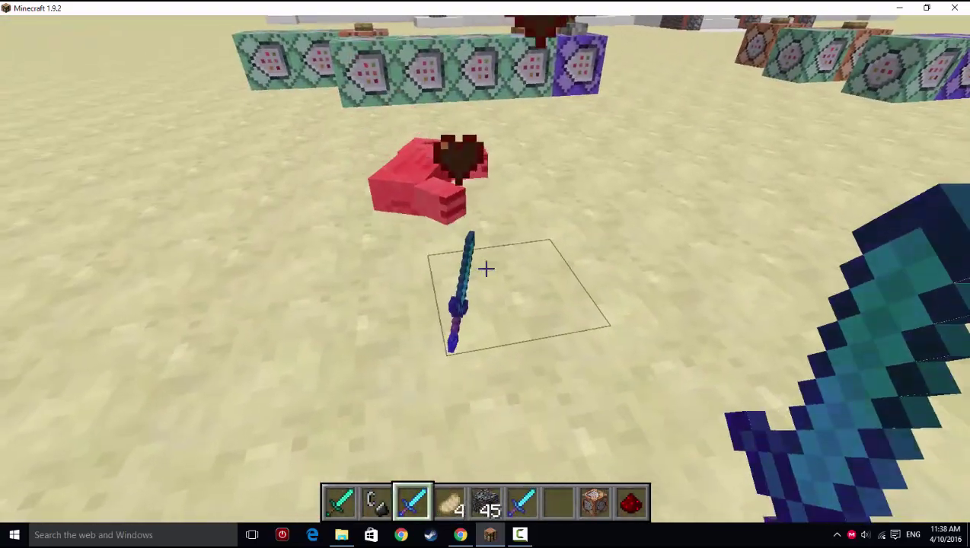
scroll(486, 268, "down", 3)
key("e")
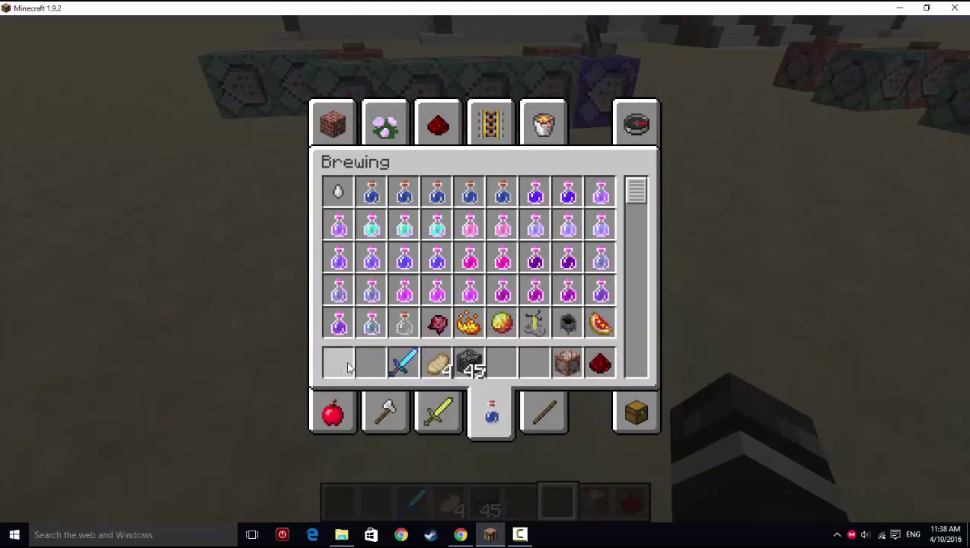
key("e")
key("2")
middle_click(486, 268)
key("e")
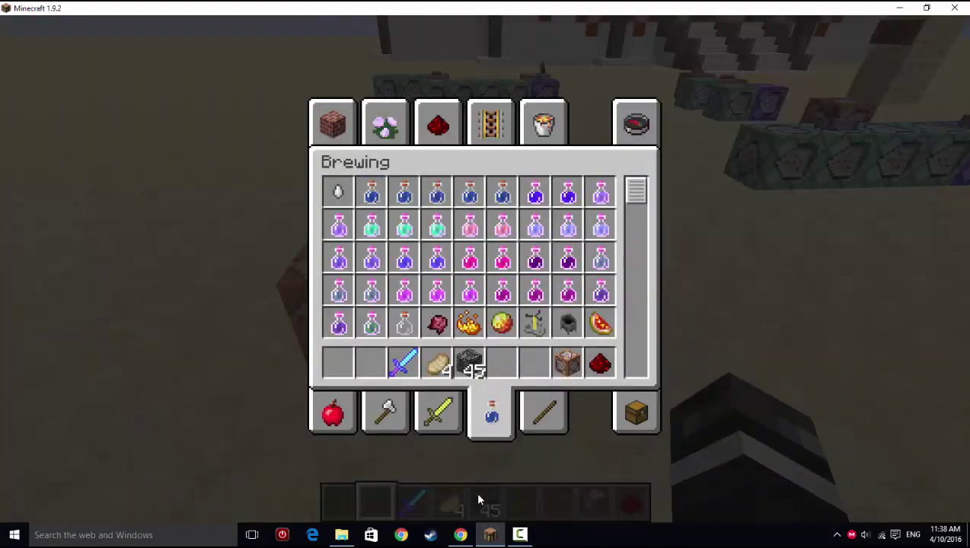
- Switch to the browser's Kittycat3141 loot table generator, add an item drop and a tool drop, and review their options
key("alt+Tab")
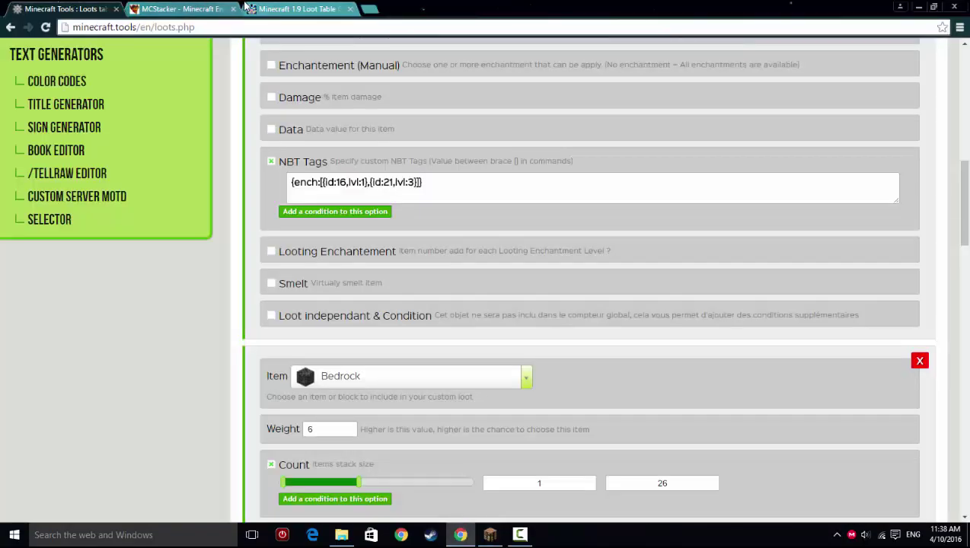
left_click(251, 8)
scroll(257, 141, "up", 2)
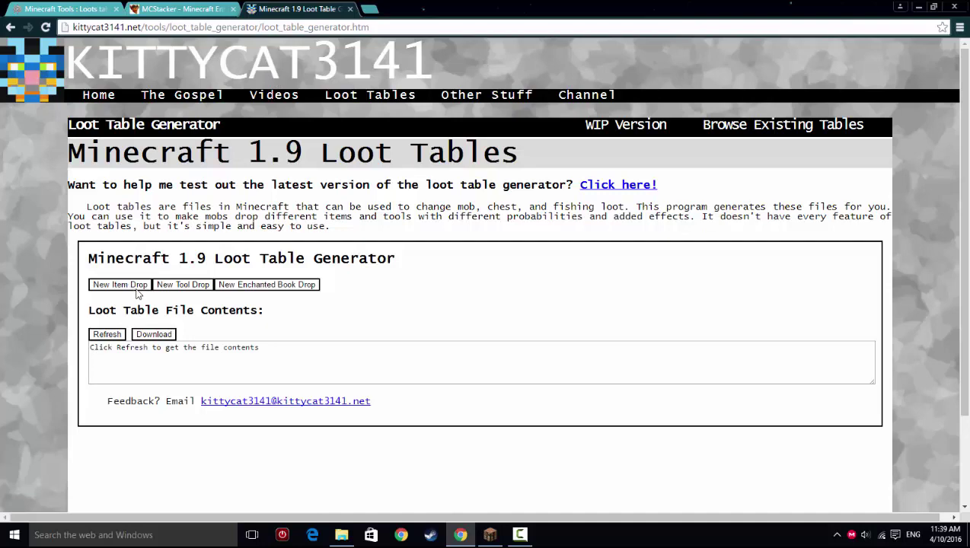
left_click(134, 286)
left_click(158, 288)
scroll(159, 288, "down", 3)
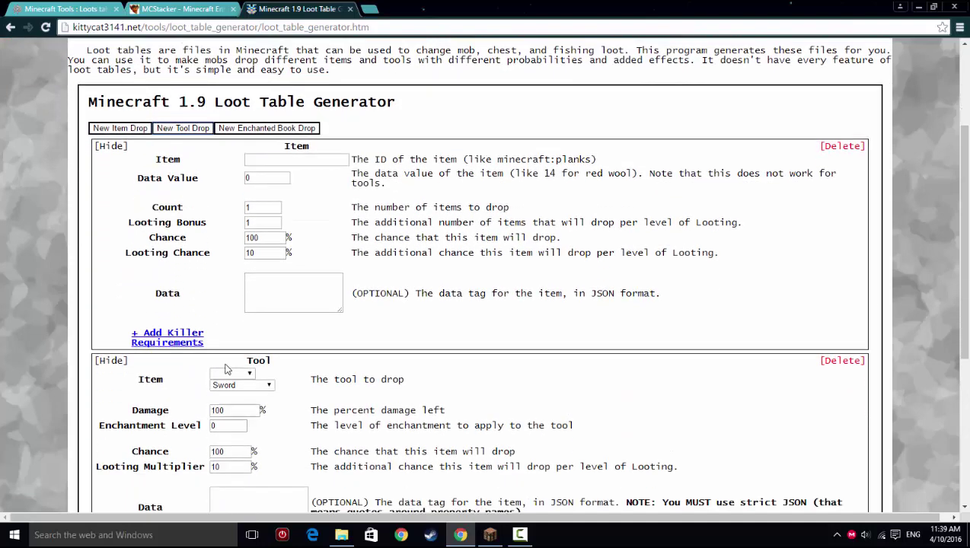
scroll(221, 348, "up", 3)
scroll(172, 363, "down", 5)
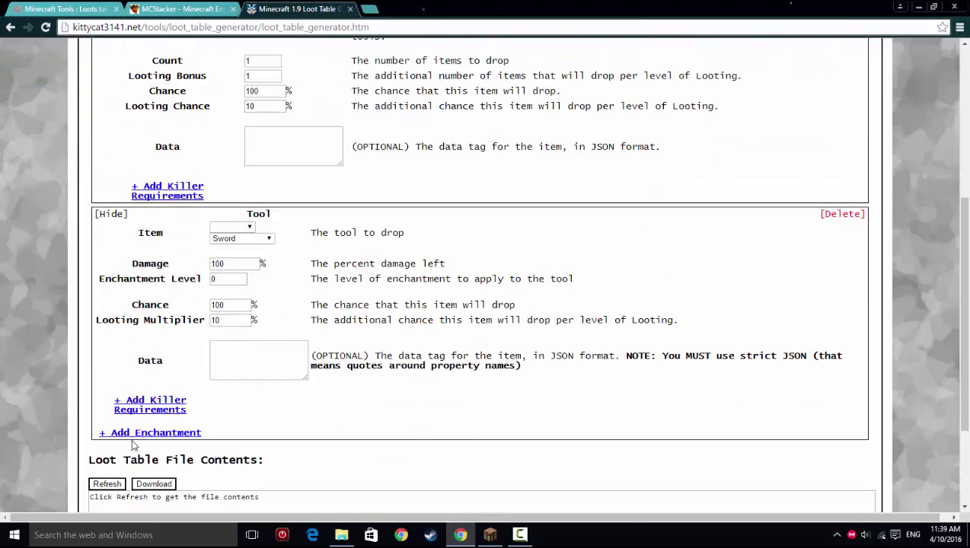
scroll(138, 439, "down", 2)
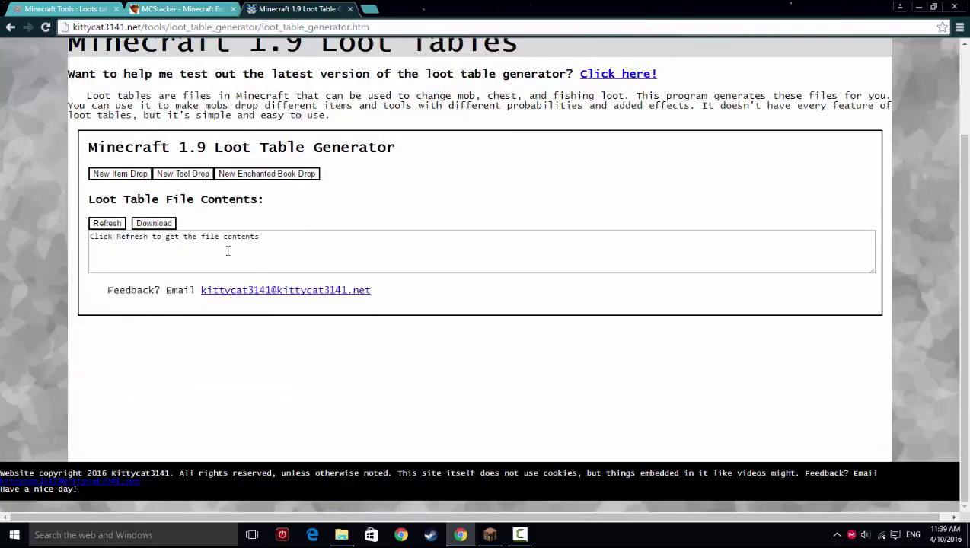
- Add an enchanted book drop in the Kittycat3141 generator, review its options, and delete it again
left_click(234, 285)
scroll(234, 286, "down", 1)
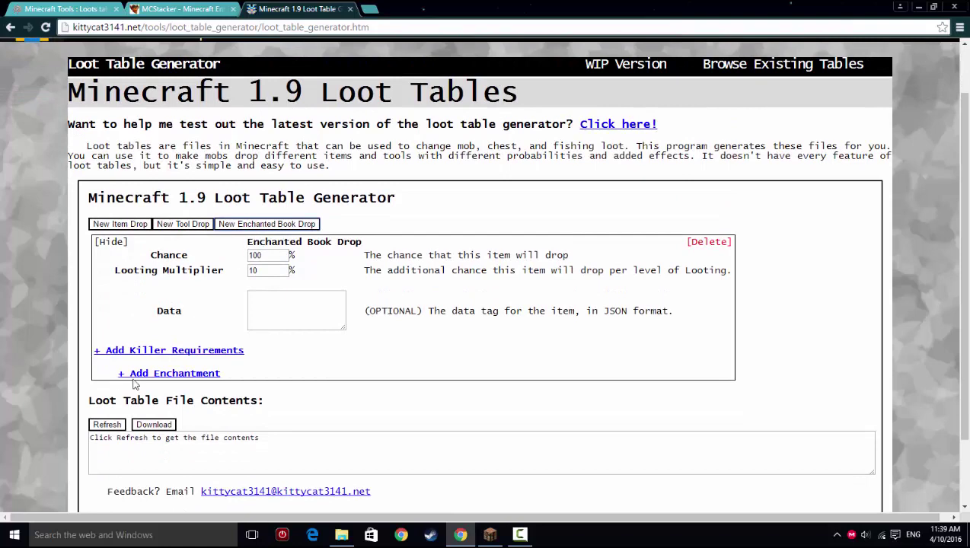
left_click(717, 242)
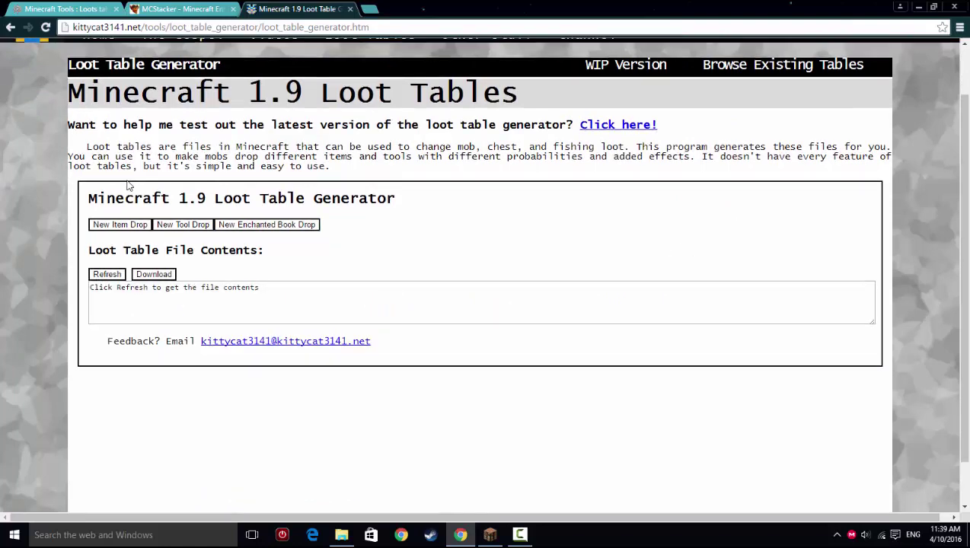
scroll(128, 185, "up", 1)
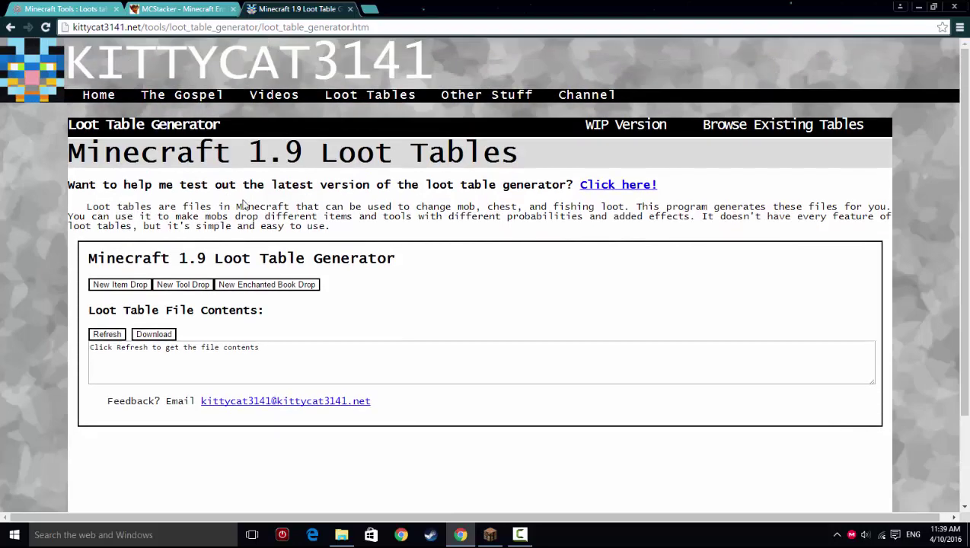
scroll(126, 251, "down", 2)
- Compare the Minecraft Tools loot table settings for the Diamond Sword with the Kittycat3141 generator's page
left_click(91, 6)
scroll(331, 354, "up", 10)
scroll(331, 353, "down", 6)
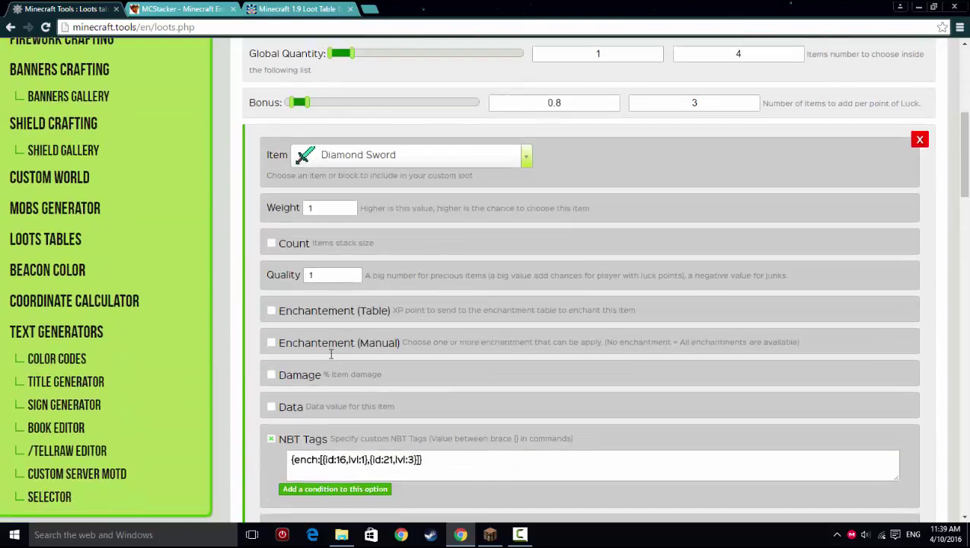
left_click(305, 6)
scroll(238, 331, "up", 2)
scroll(238, 332, "down", 2)
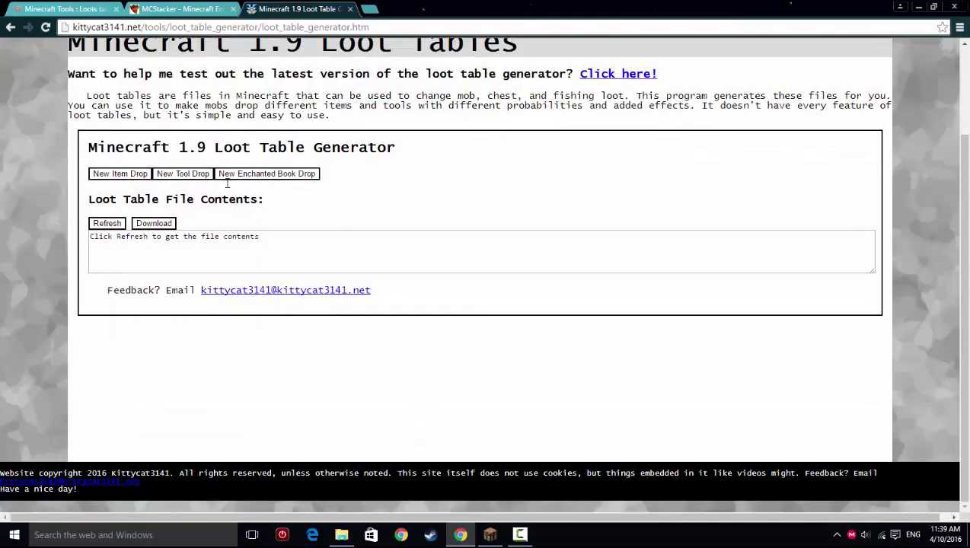
left_click(182, 6)
left_click(90, 6)
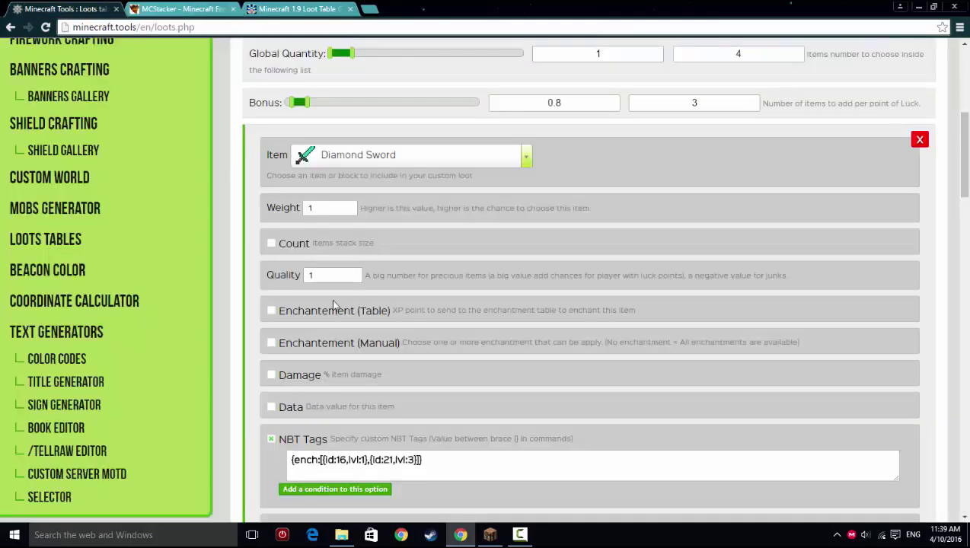
scroll(332, 304, "up", 4)
scroll(332, 304, "down", 3)
- Switch back to Minecraft, close the inventory, and change the camera to the front-facing third-person view
left_click(489, 534)
key("Escape")
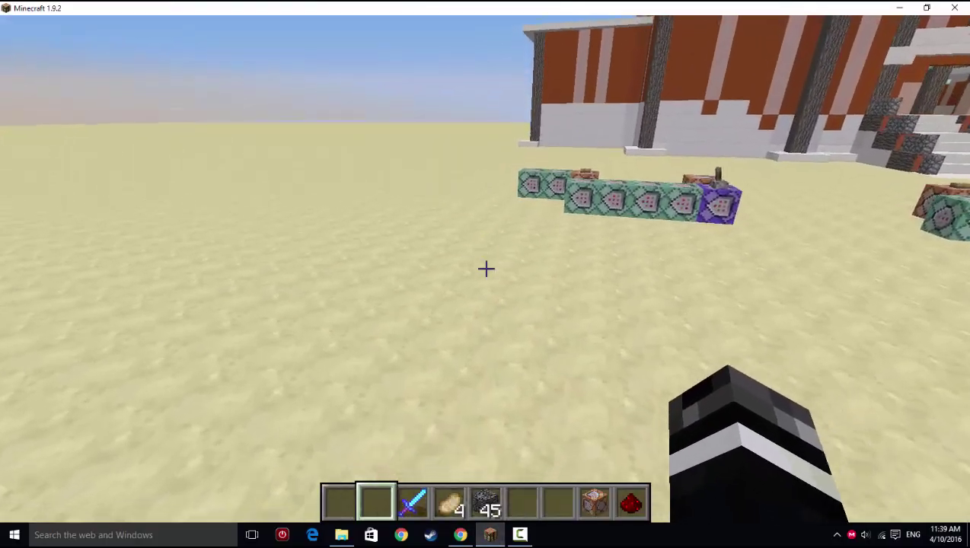
key("F5")
key("F5")
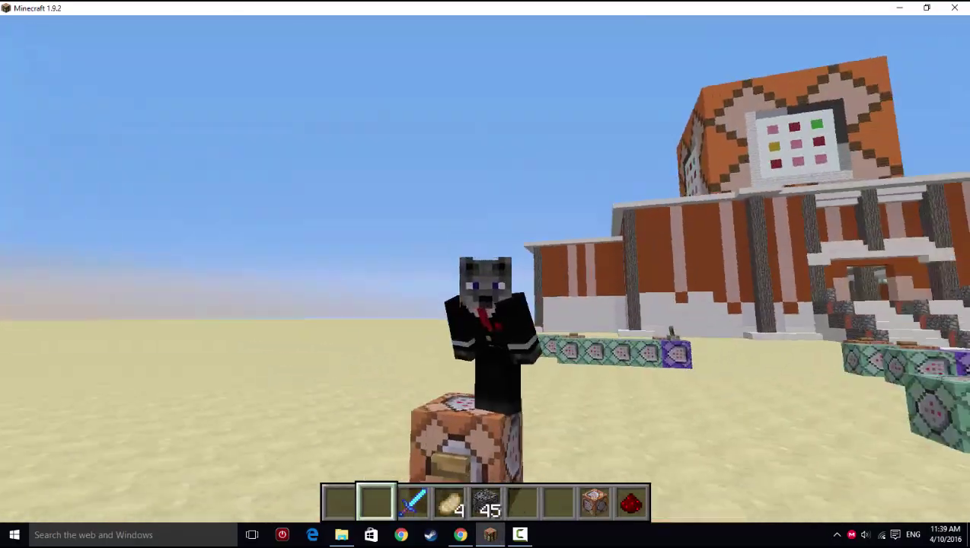
key("w")
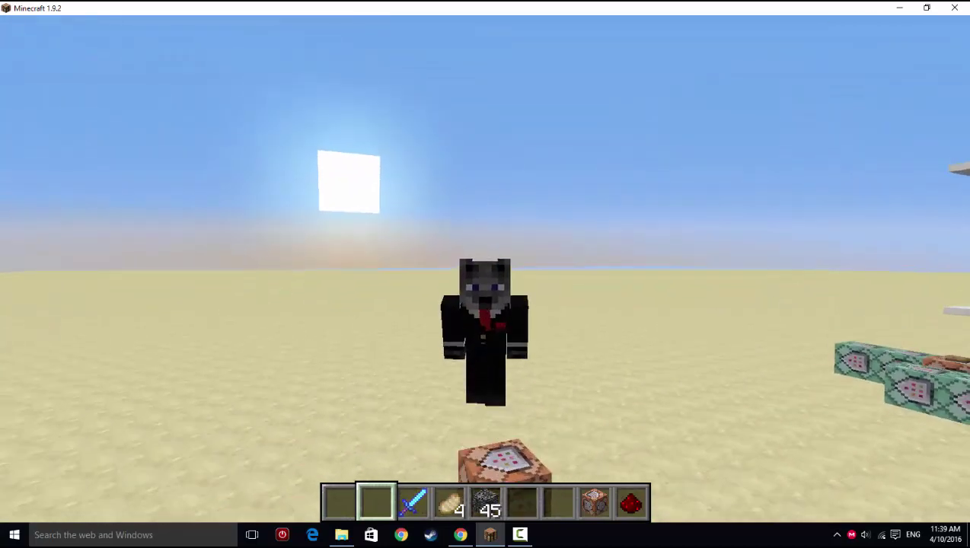
key("s")
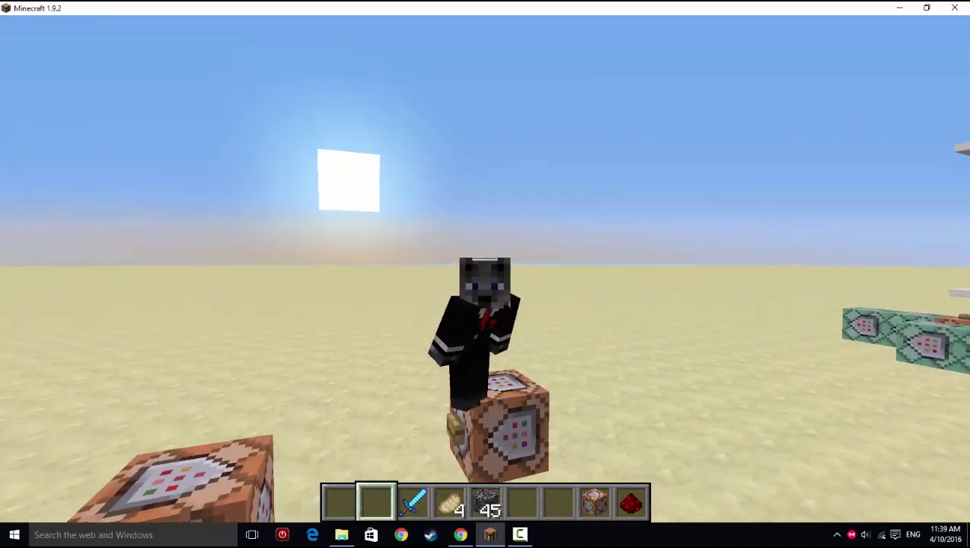
key("w")
key("s")
key("w")
key("s")
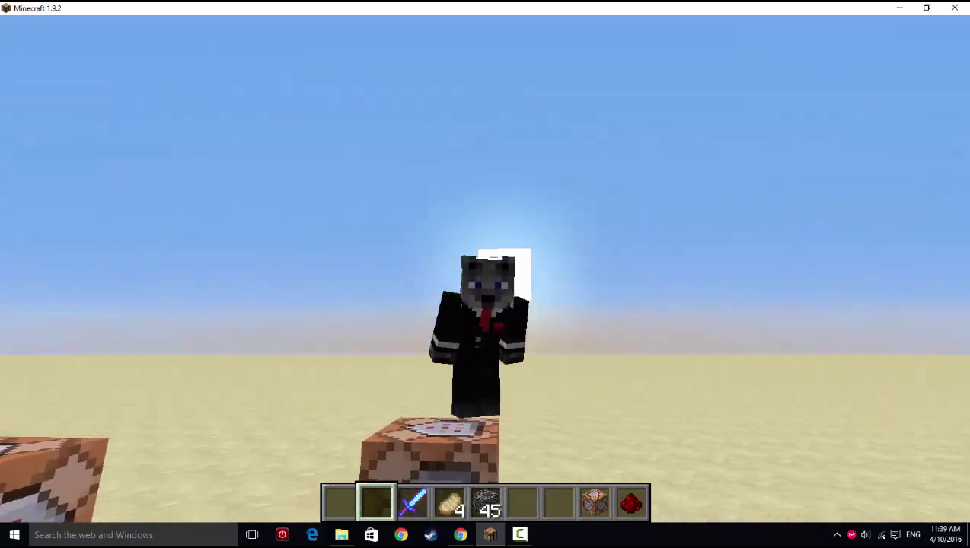
key("w")
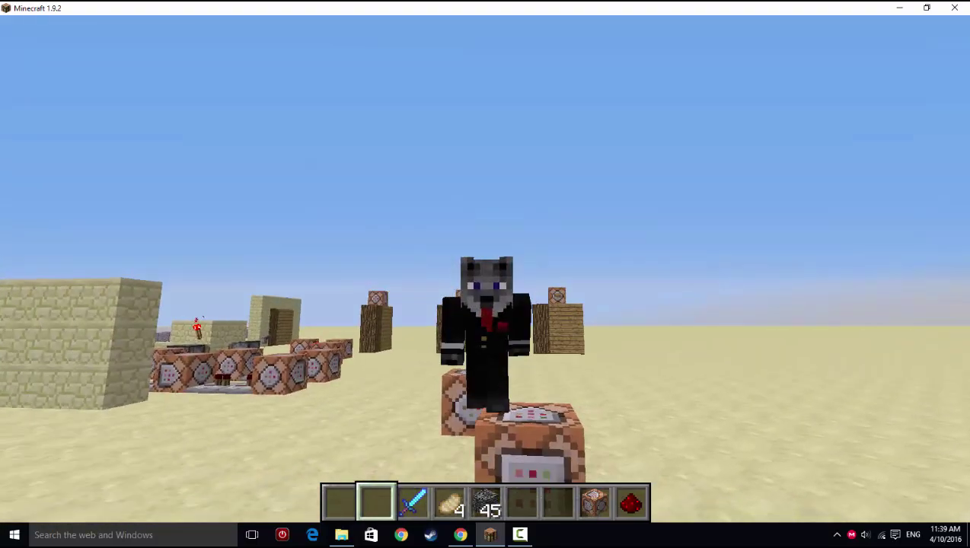